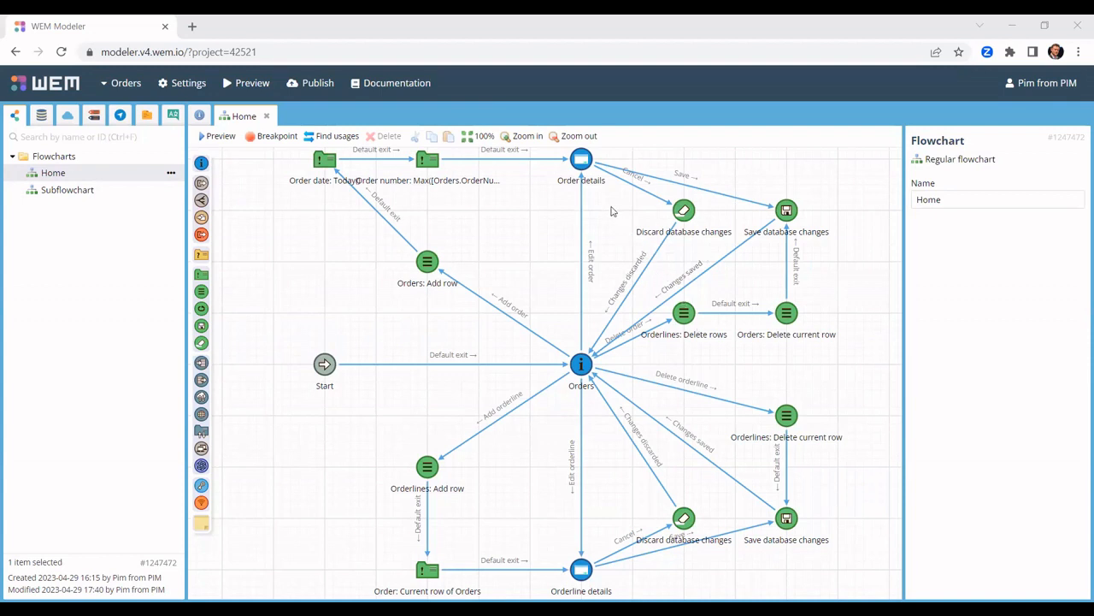
Open the Order details node's template and expand the Orders and Orderlines lists in the data model.
double_click(580, 161)
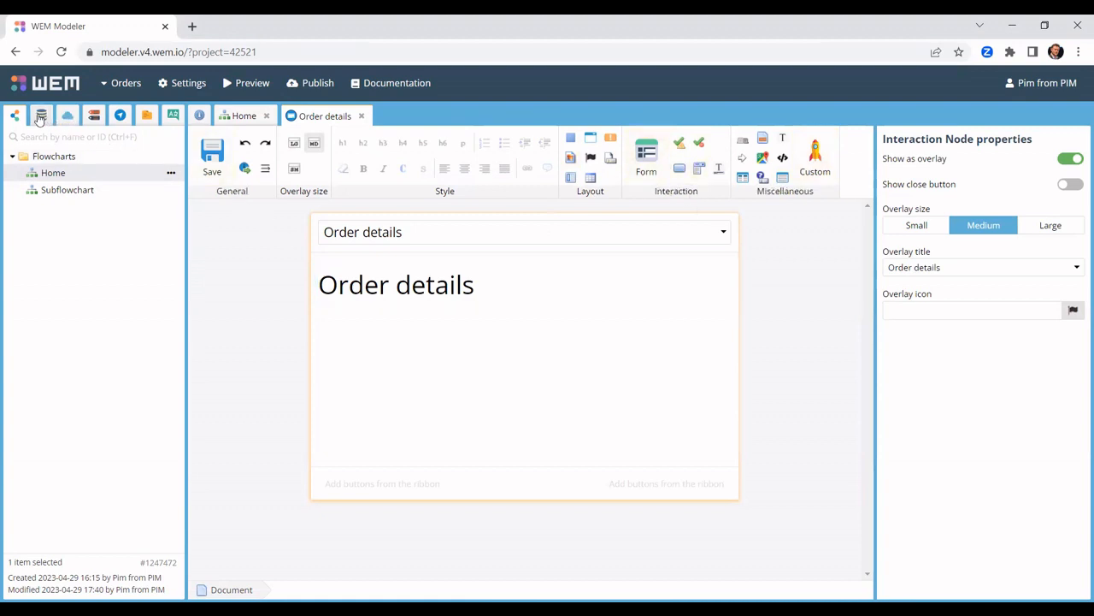
left_click(41, 117)
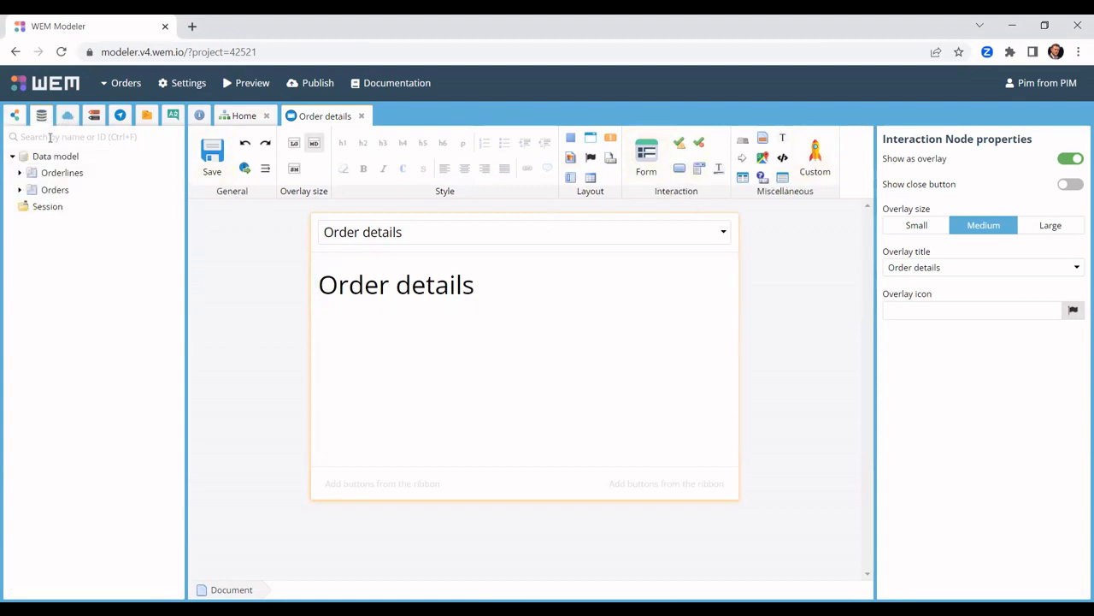
left_click(18, 192)
left_click(20, 175)
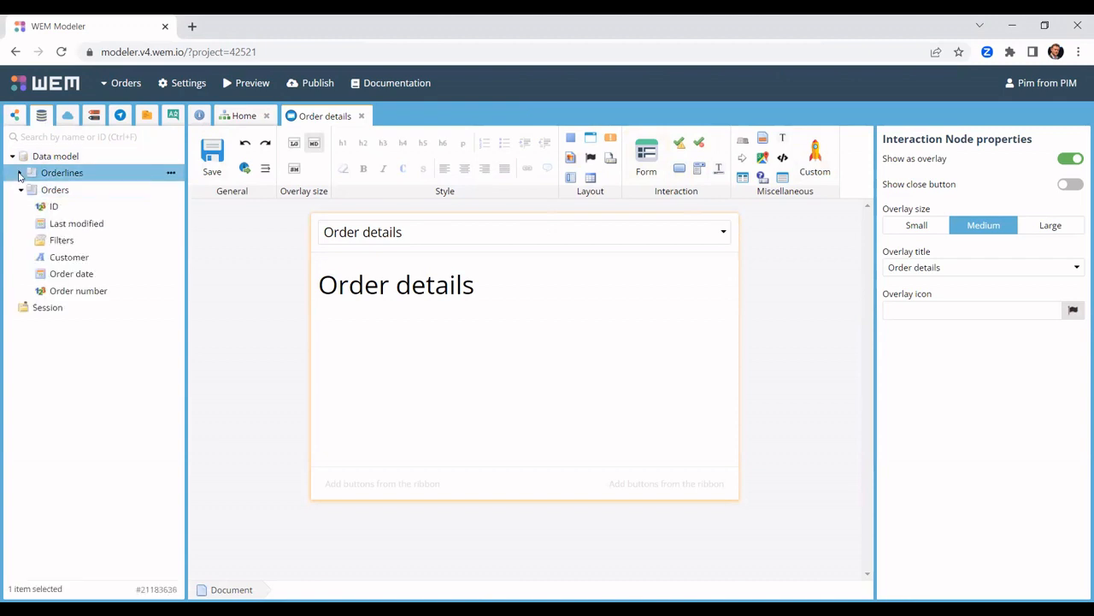
left_click(20, 174)
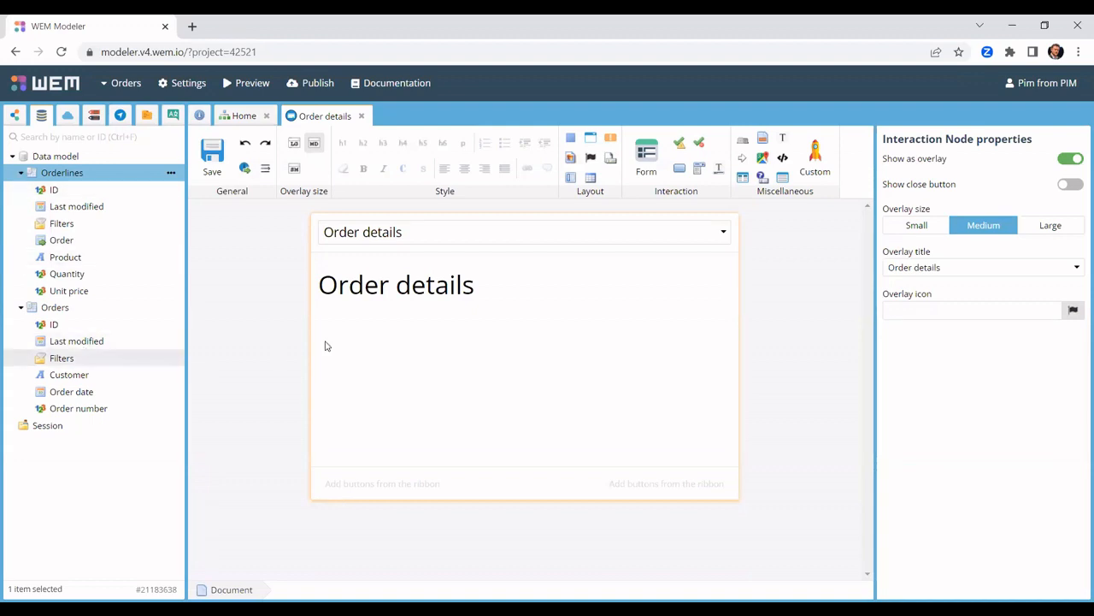
Replace the Order details heading in the template body with a form containing the Customer and Order date fields.
left_click(380, 289)
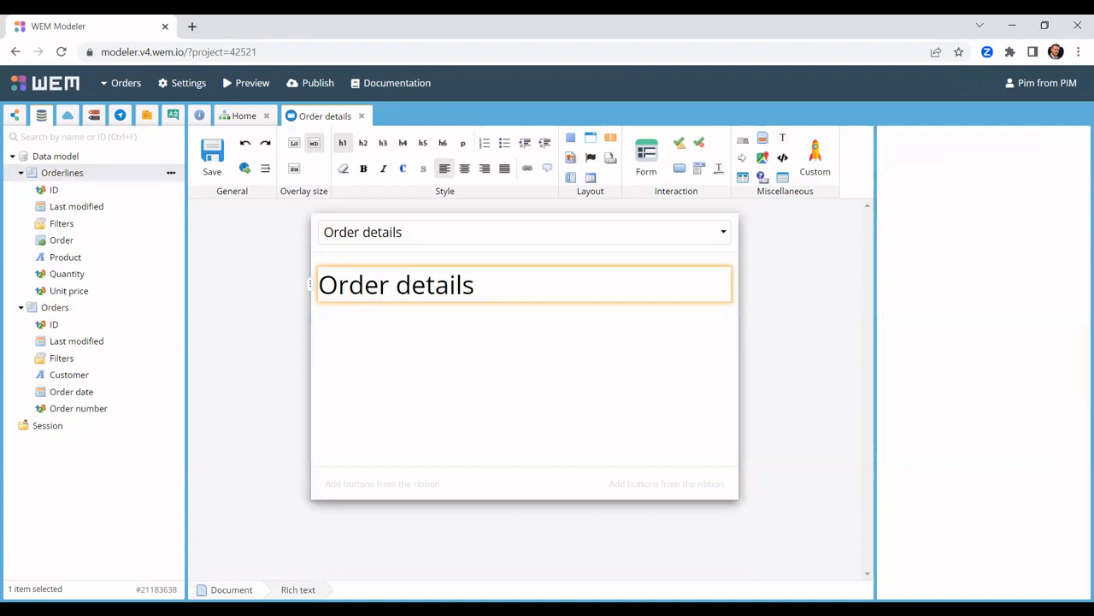
key("Delete")
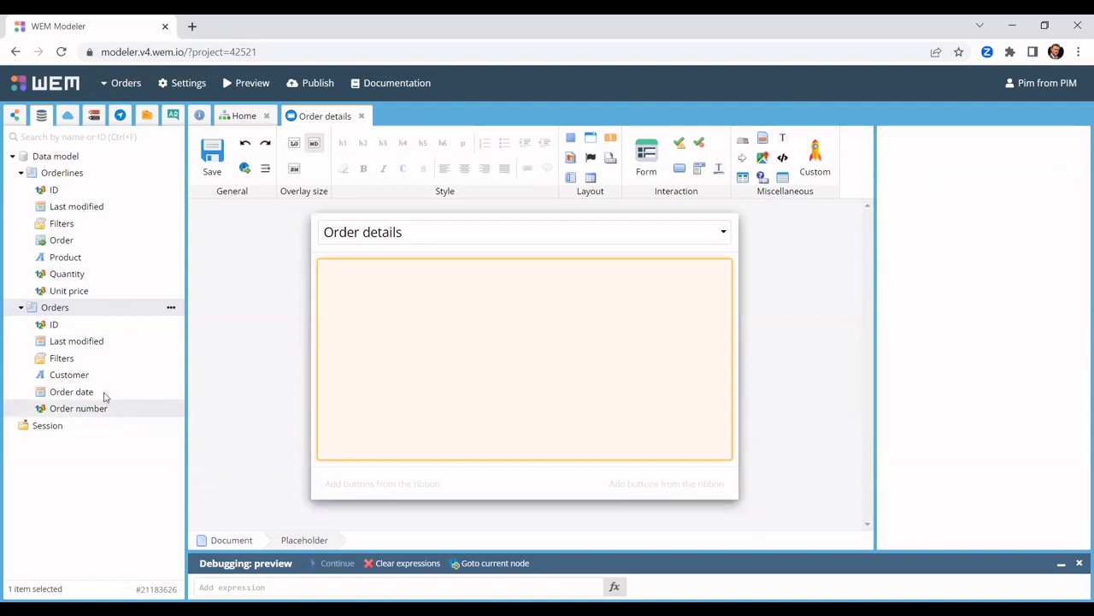
left_click_drag(75, 378, 398, 313)
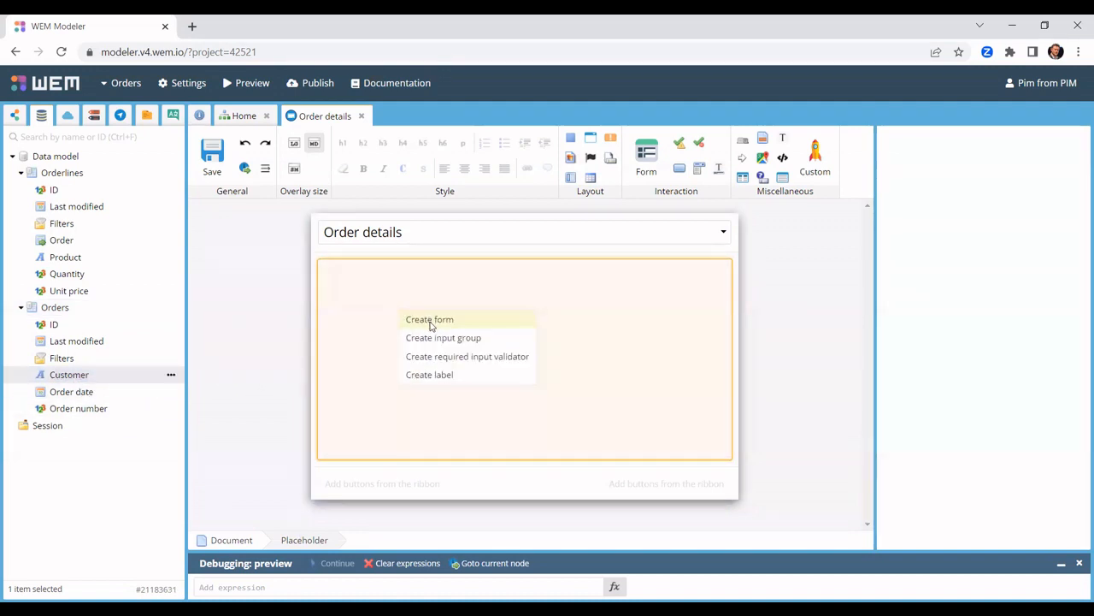
left_click(430, 319)
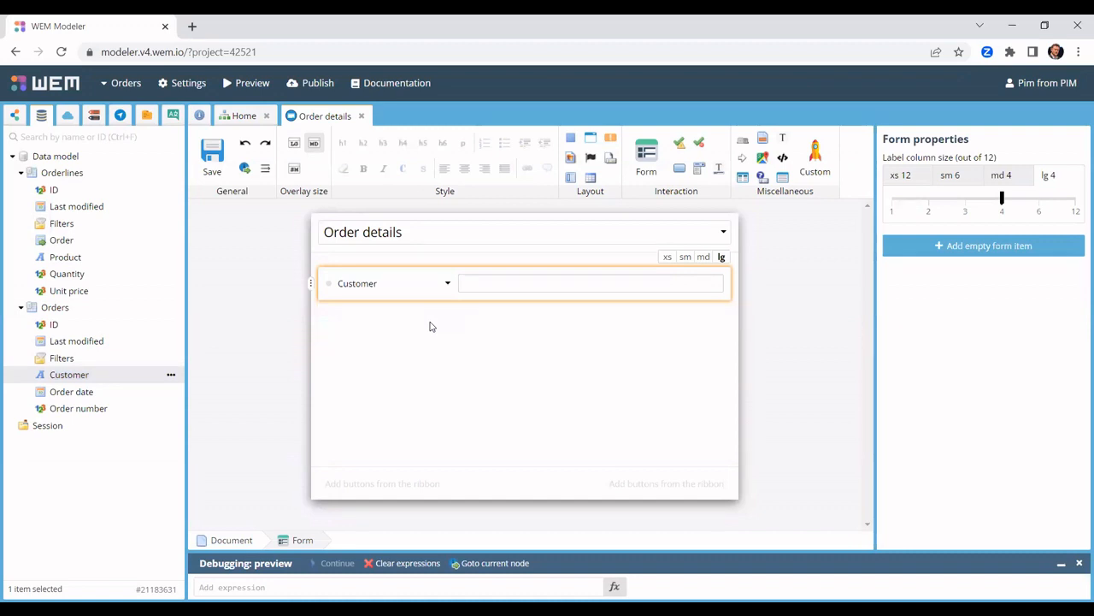
left_click_drag(75, 392, 386, 298)
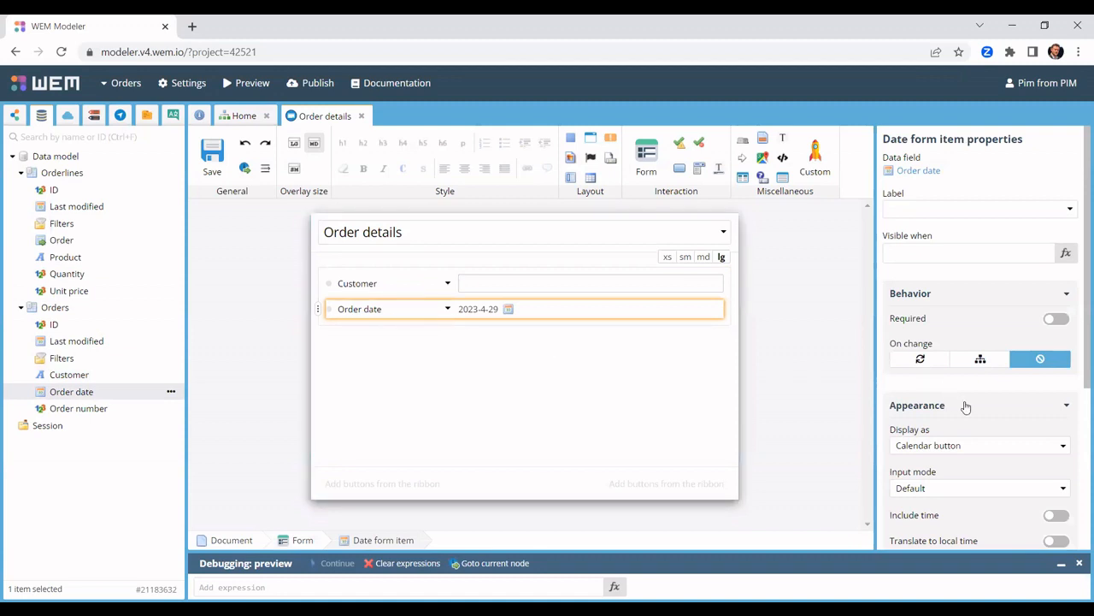
Add an empty form item labelled "Order number" and insert the Orders list's Order number field into it as a label.
scroll(965, 408, "down", 3)
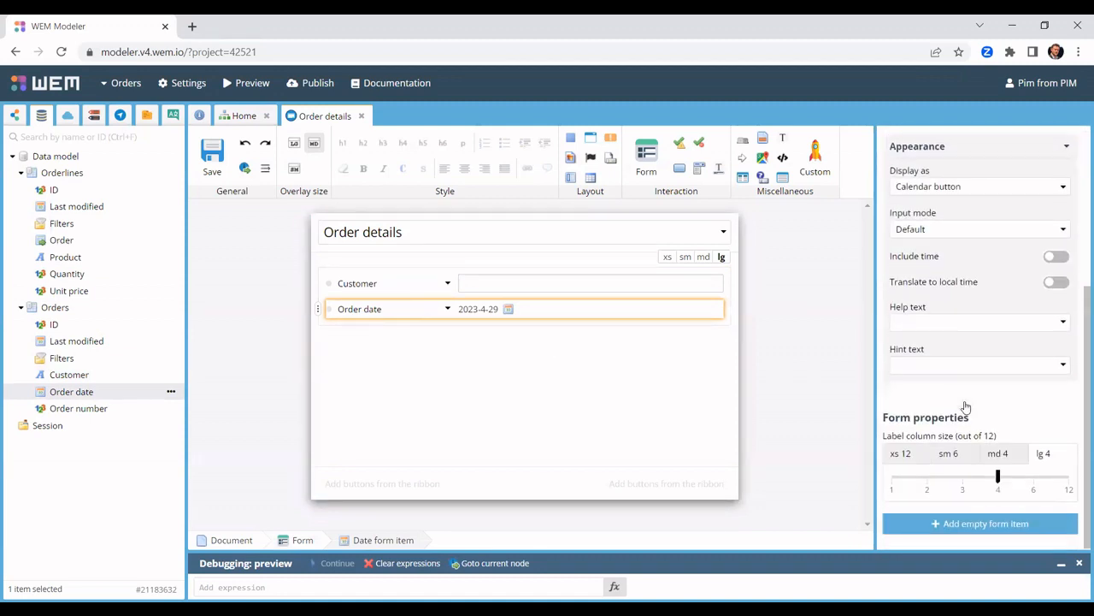
left_click(962, 523)
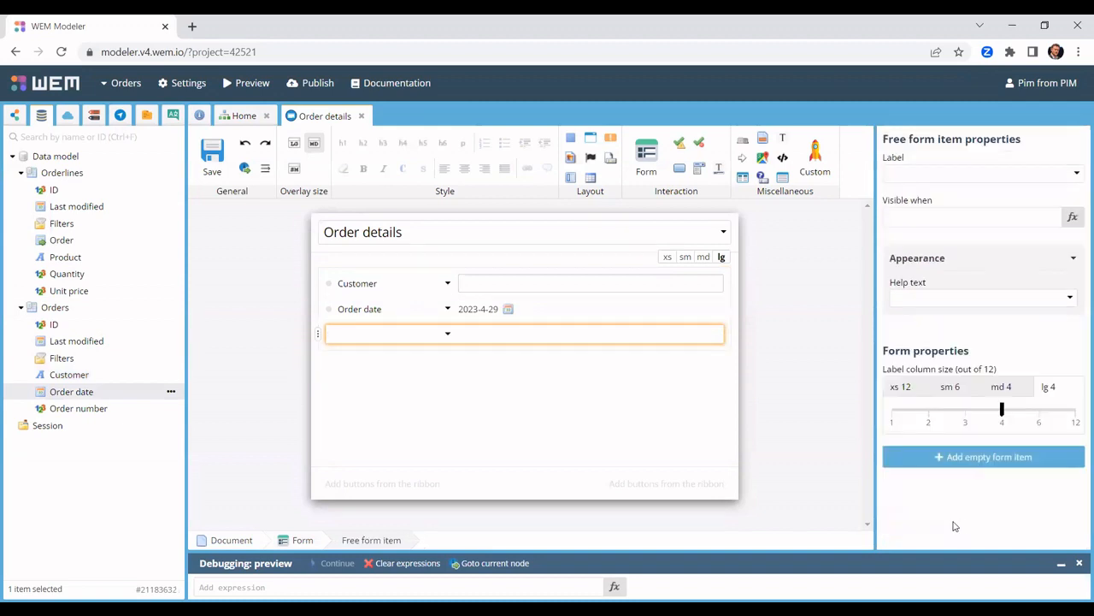
left_click(374, 332)
type("O")
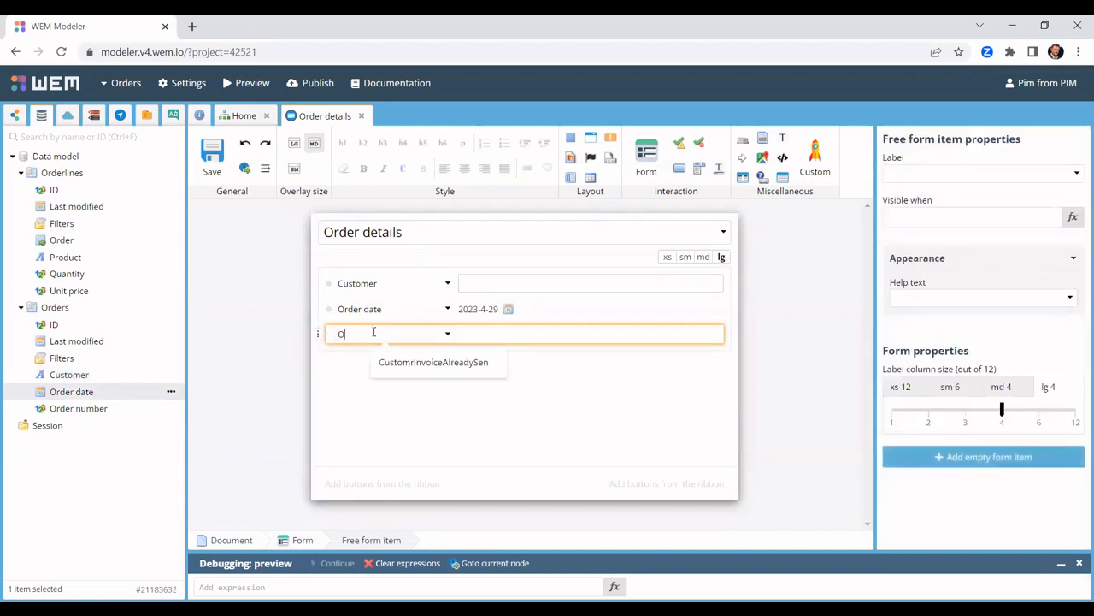
type("rder number")
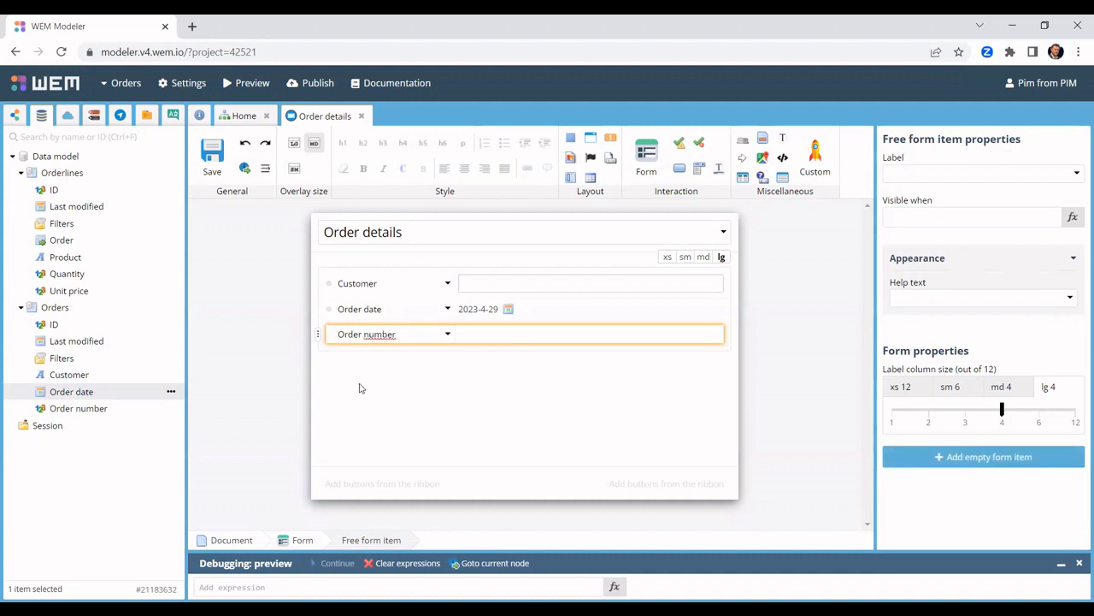
left_click_drag(97, 407, 502, 335)
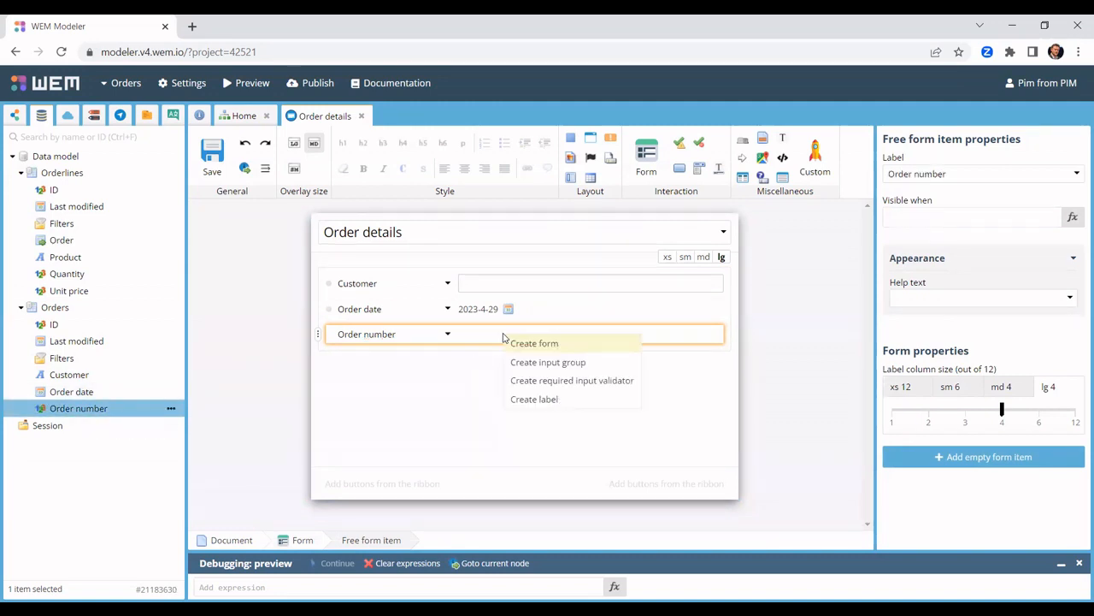
left_click(539, 402)
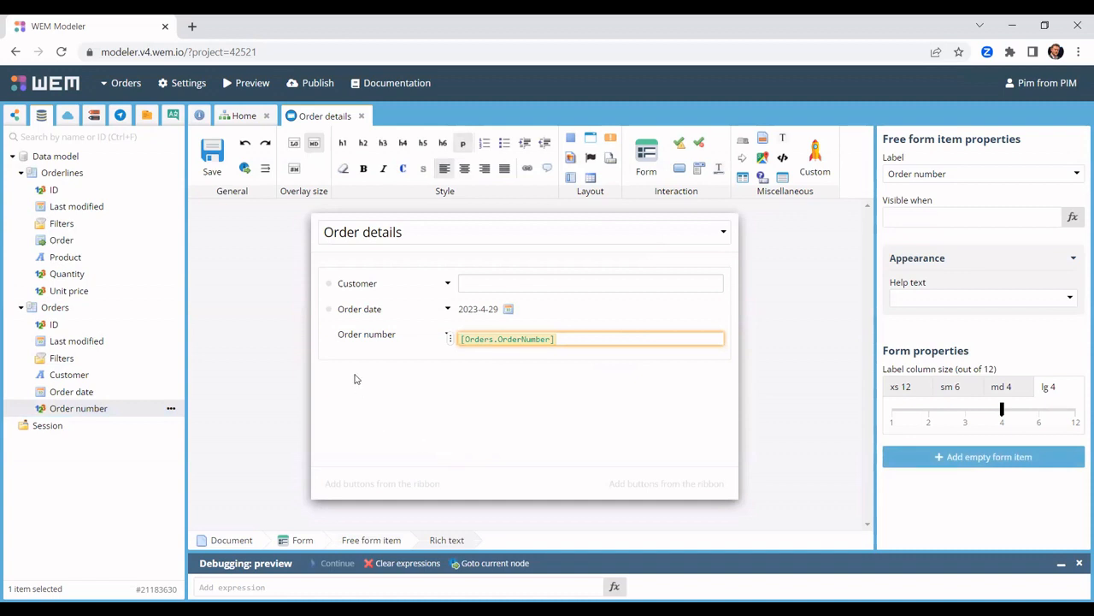
Move the Order number item above Customer and Order date so it comes first in the form.
left_click(411, 338)
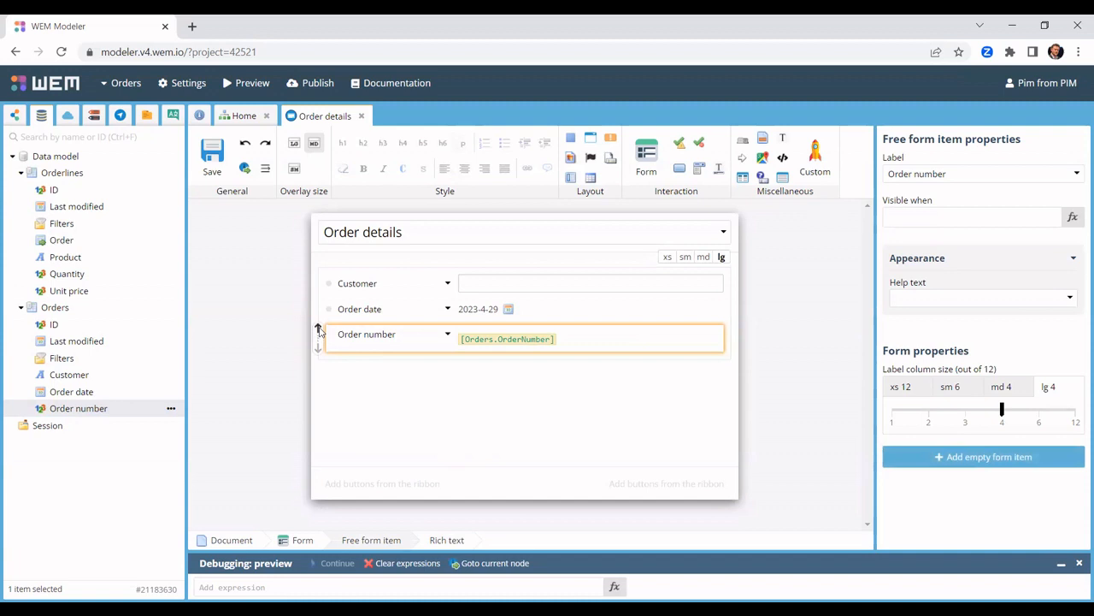
left_click(319, 331)
left_click(318, 305)
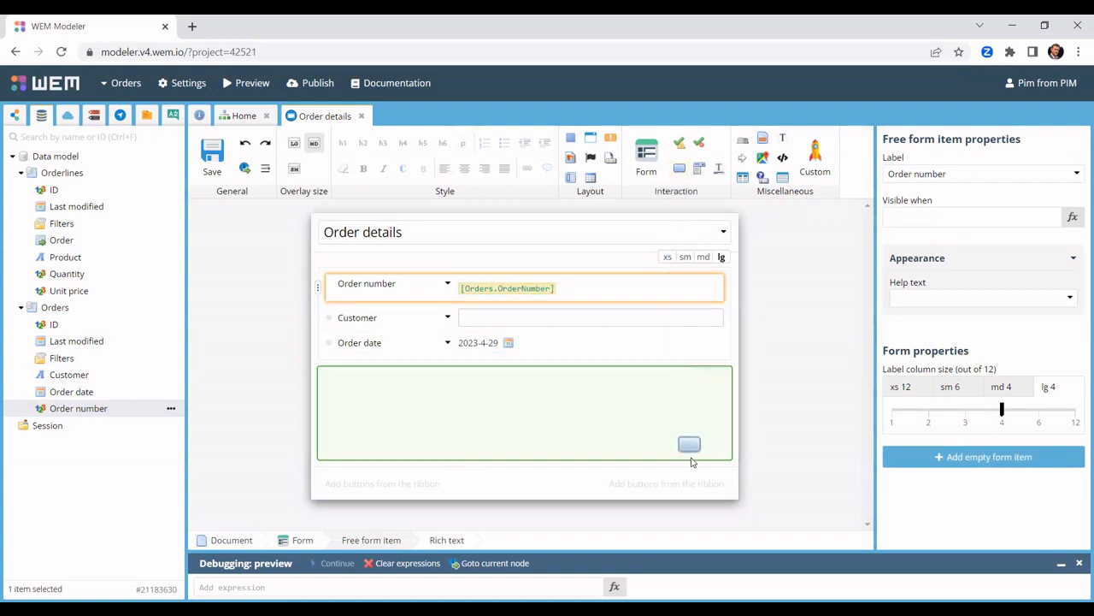
Add a button to the right side of the Order details overlay's button bar that follows the existing Save exit.
left_click(693, 485)
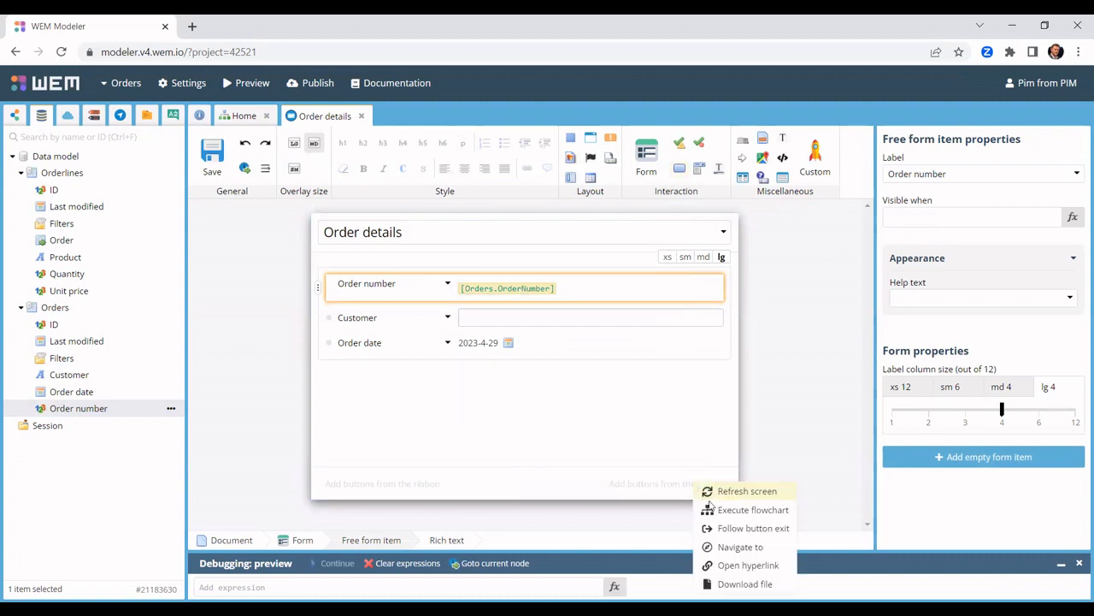
left_click(737, 530)
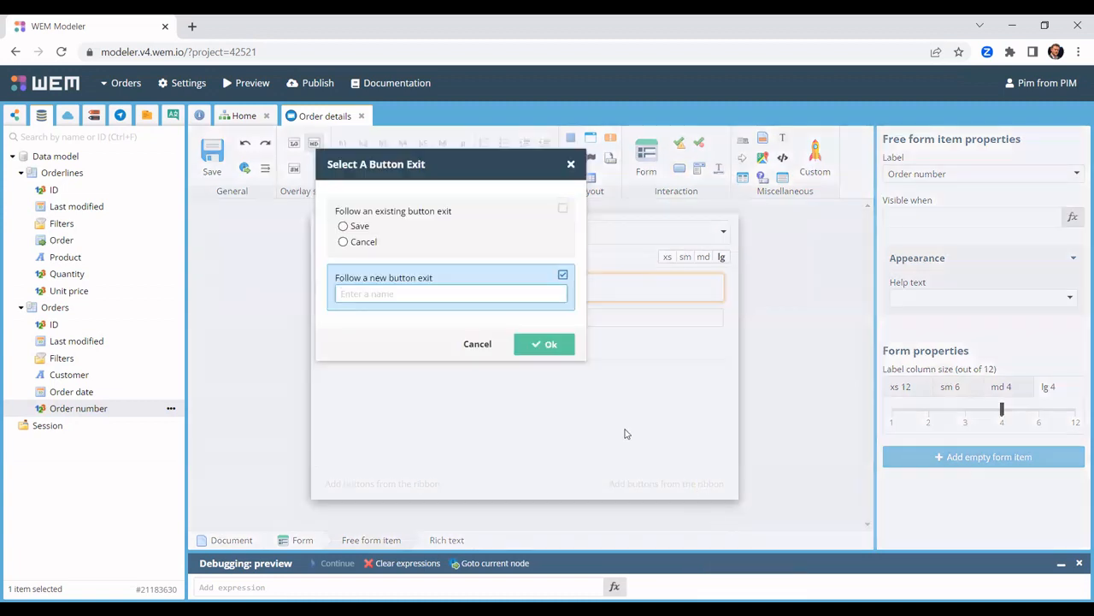
left_click(343, 225)
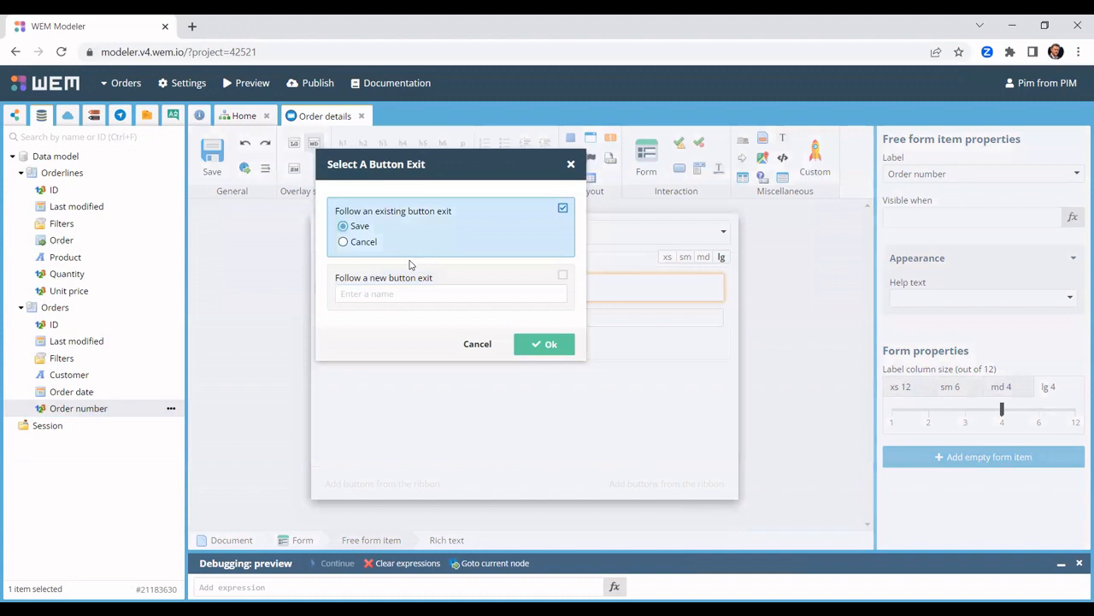
left_click(549, 344)
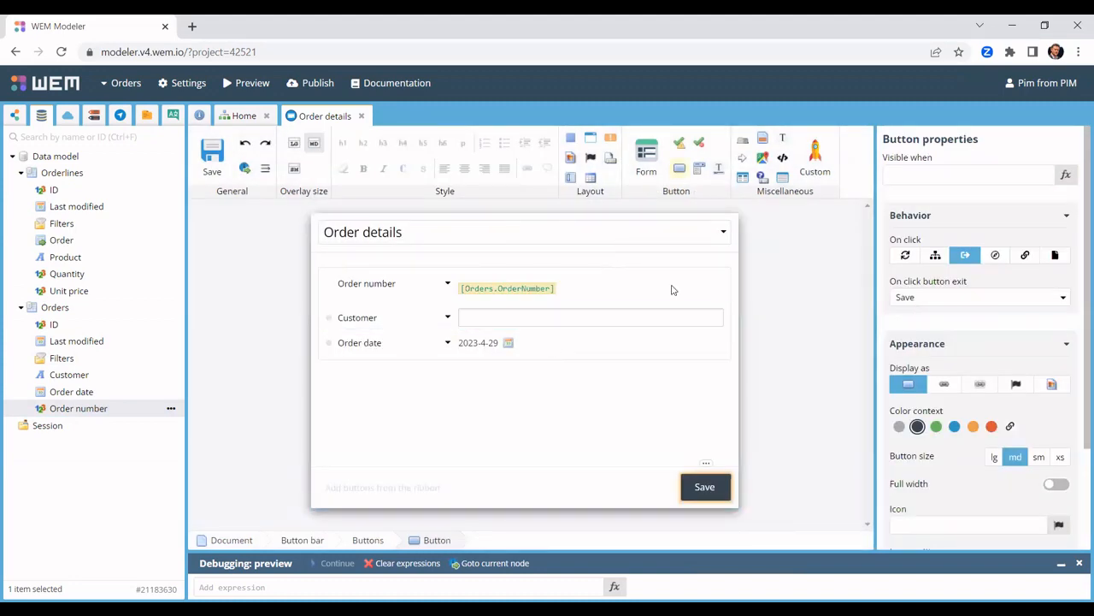
Add a button beside Save that follows the existing Cancel exit, and save the Order details template.
right_click(675, 486)
left_click(732, 532)
left_click(368, 241)
left_click(534, 342)
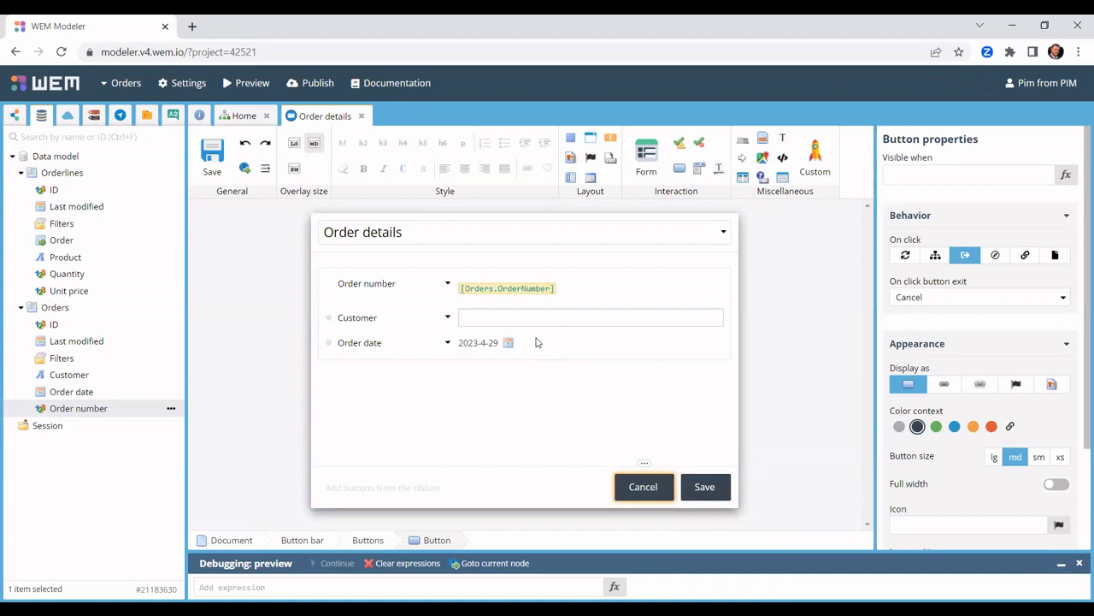
left_click(213, 158)
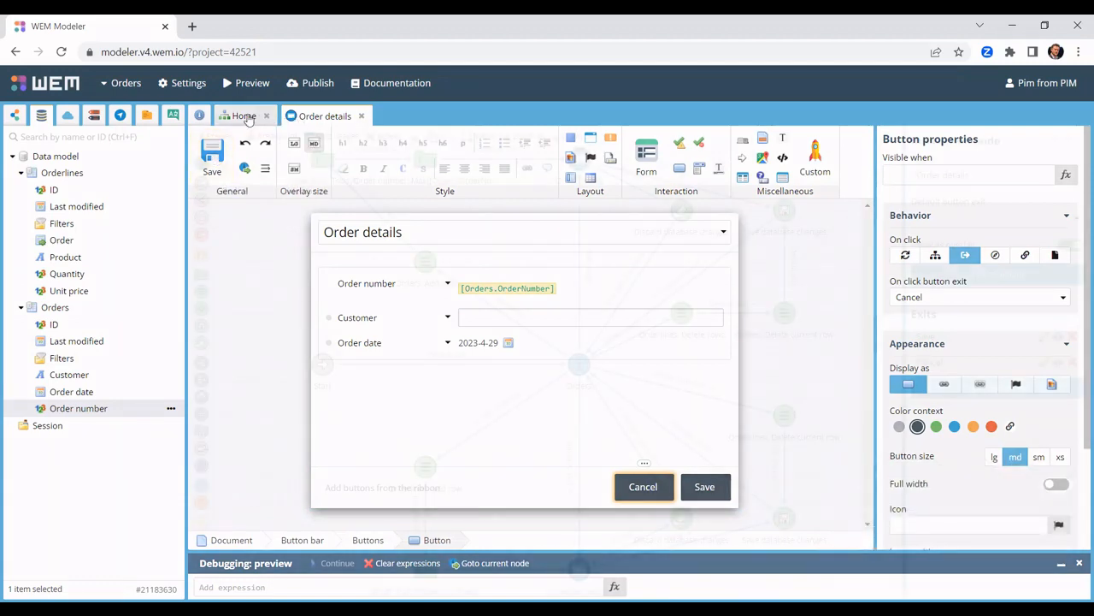
Open the Orderline details node's template and replace its heading with a form of the Product, Quantity and Unit price fields.
left_click(362, 116)
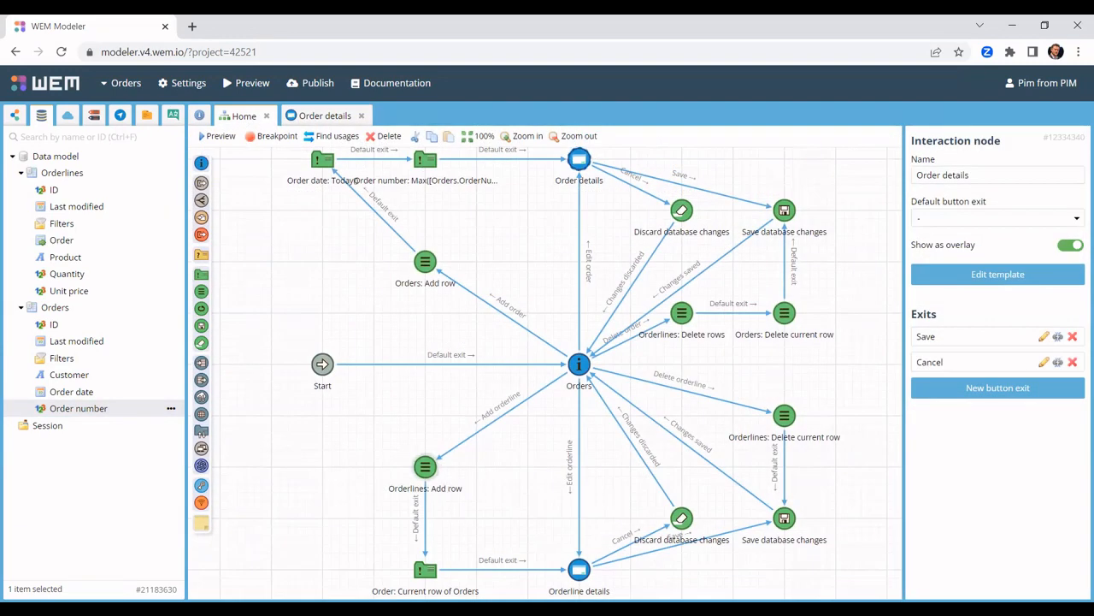
double_click(578, 570)
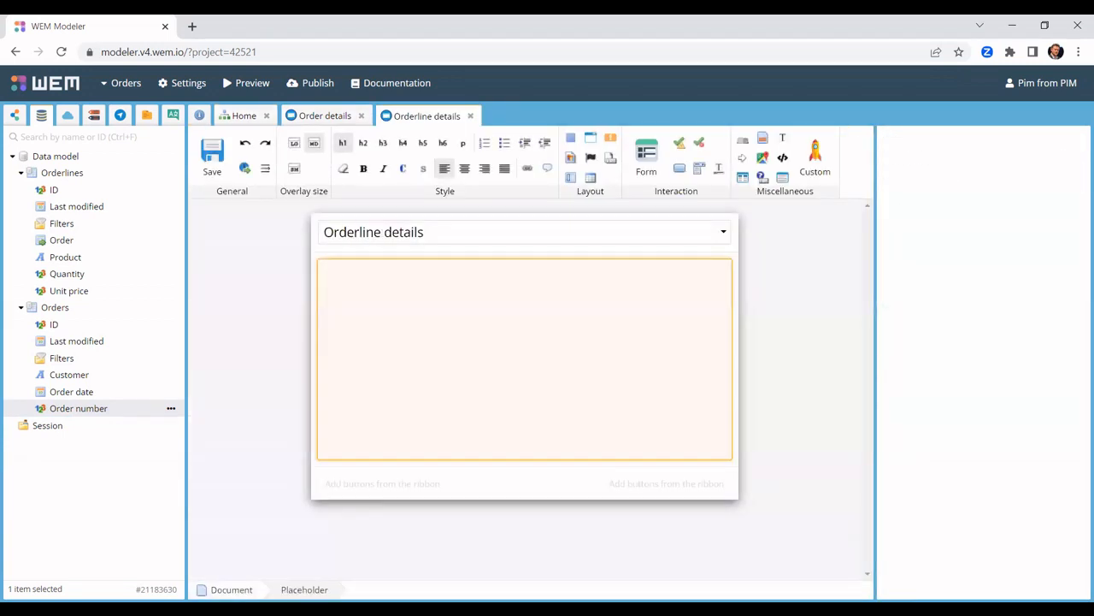
left_click(78, 258)
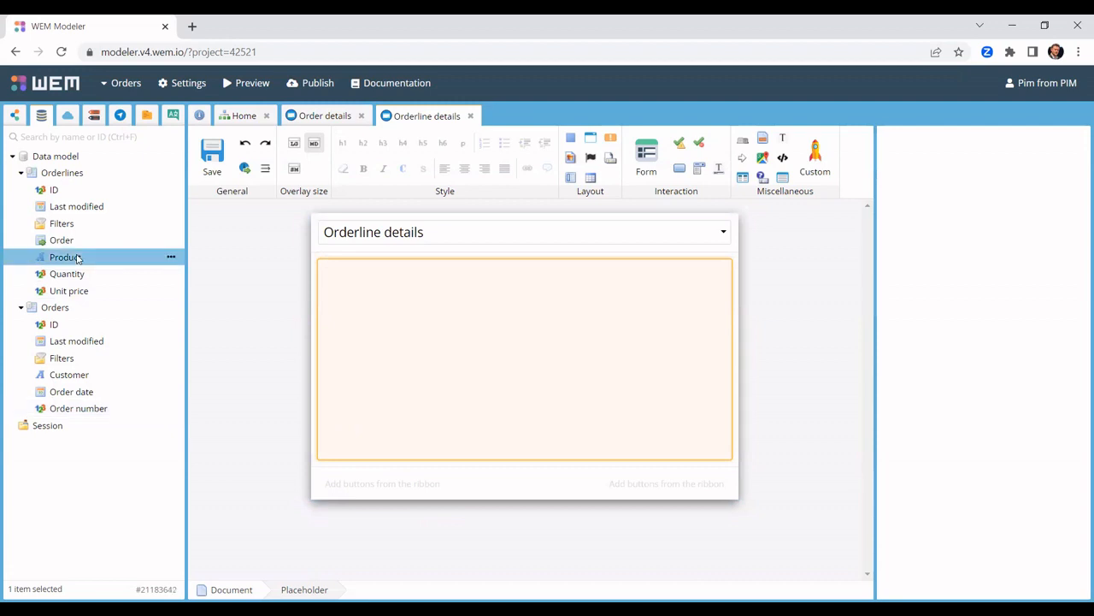
left_click(73, 291, "shift")
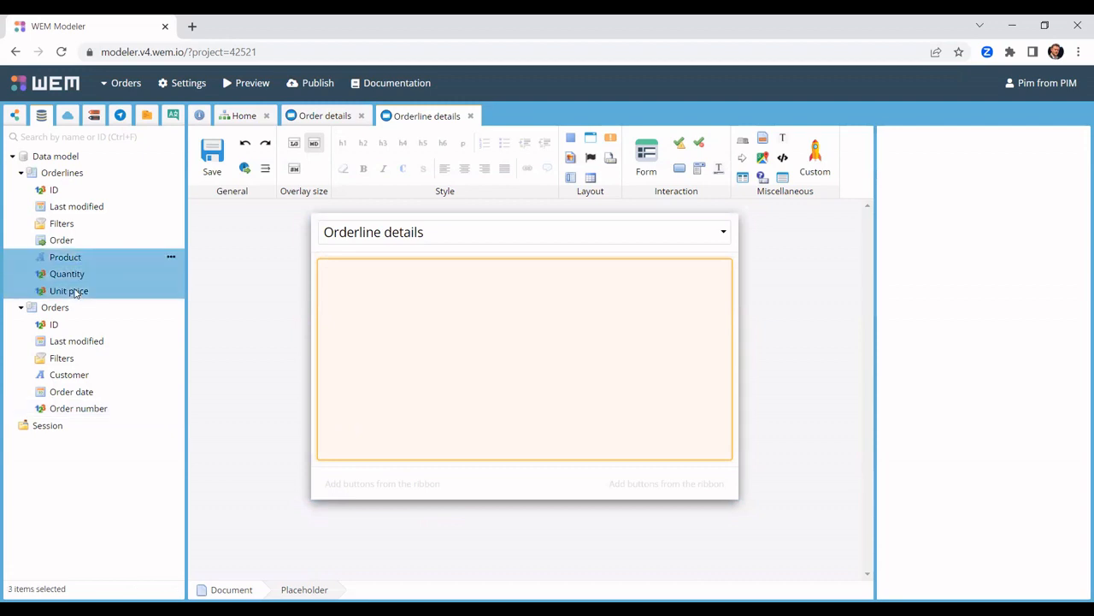
left_click_drag(74, 292, 385, 327)
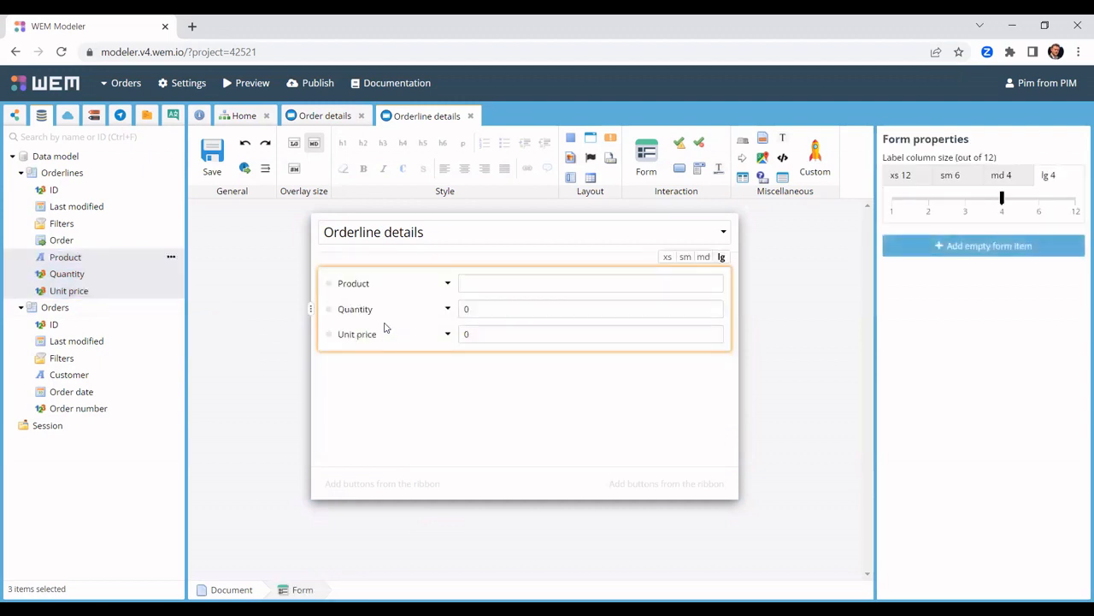
Add a button to the right side of the Orderline details overlay's button bar that follows the existing Save exit.
left_click_drag(679, 169, 683, 485)
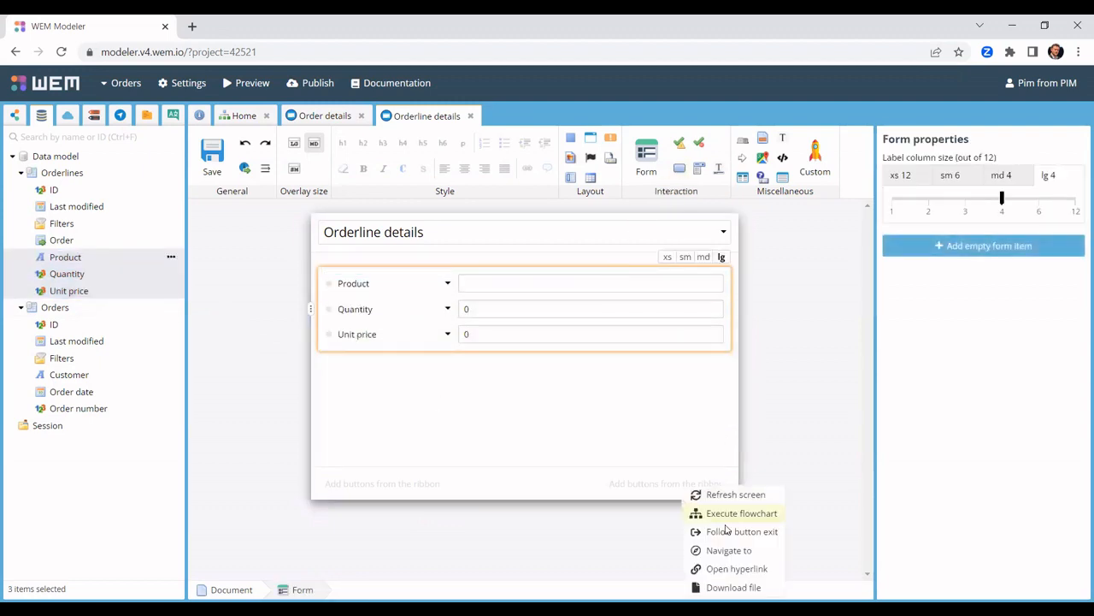
left_click(725, 530)
left_click(542, 344)
Add a button beside Save that follows the existing Cancel exit, and save the Orderline details template.
mouse_move(684, 487)
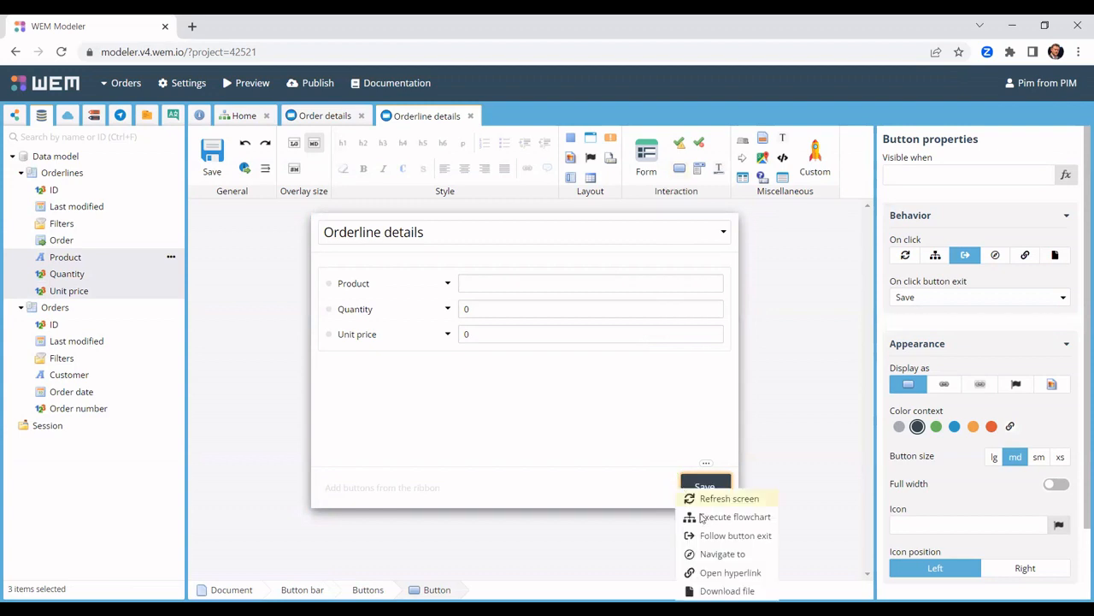
left_click(725, 535)
left_click(344, 240)
left_click(543, 343)
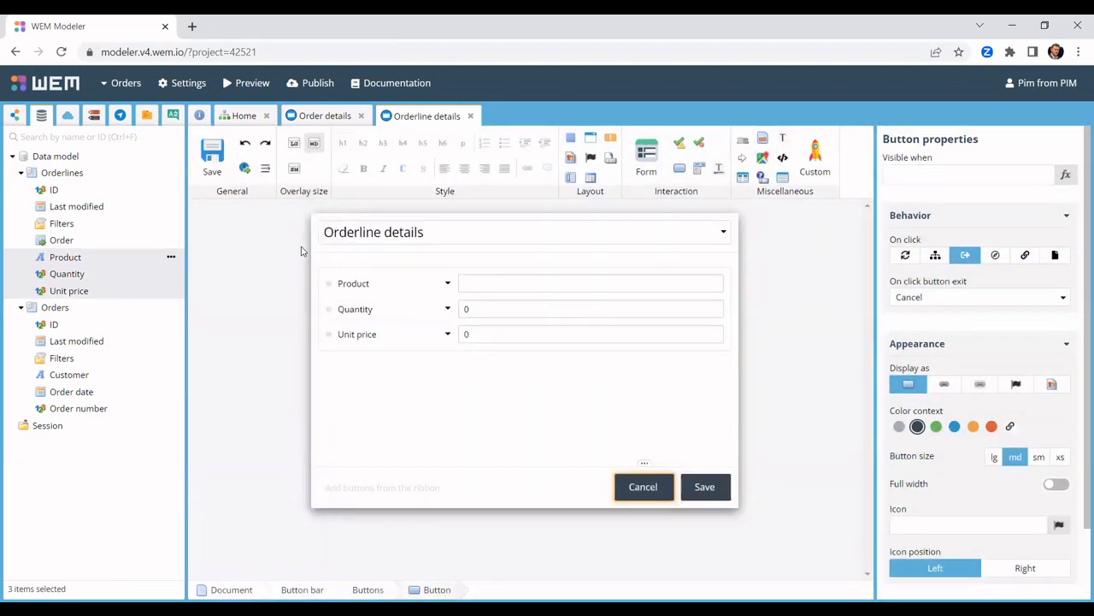
left_click(212, 154)
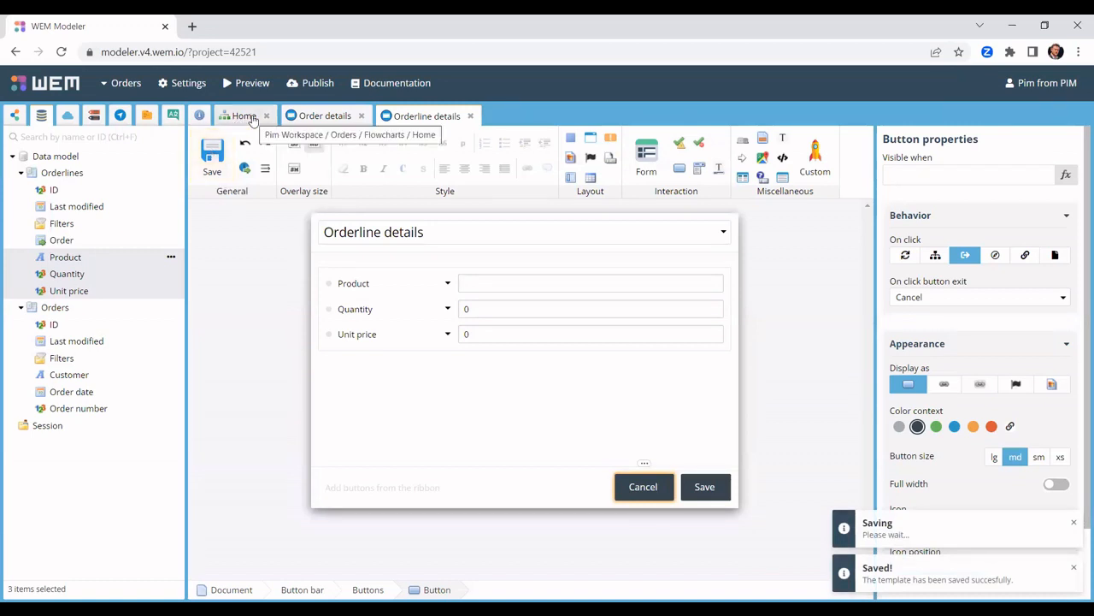
Open the Orders node's template from the Home flowchart and add an Orders data grid with Order number, Customer and Order date columns.
left_click(248, 117)
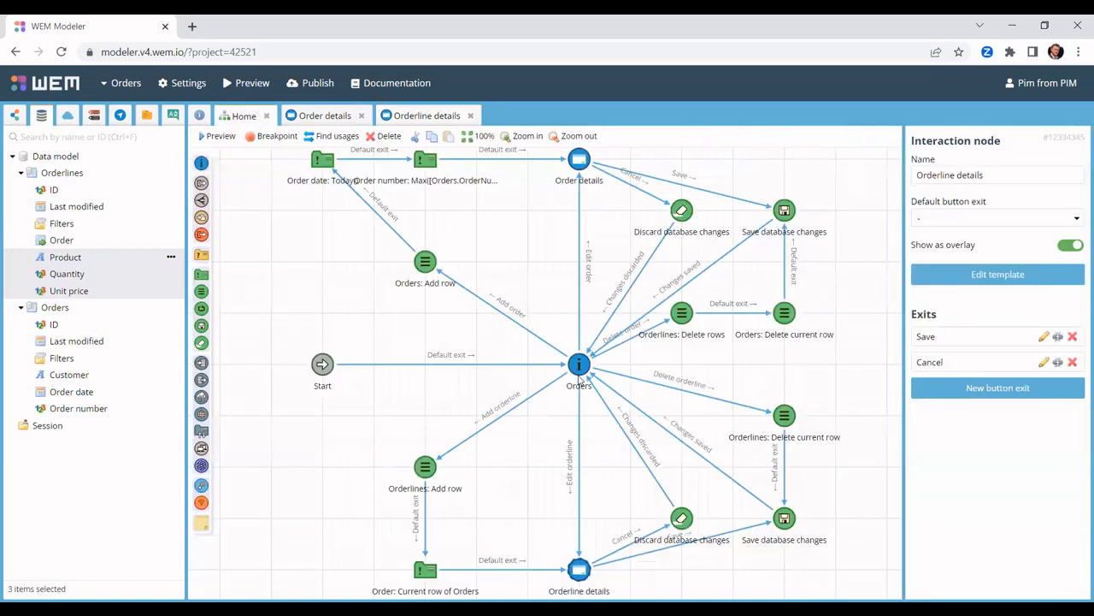
double_click(579, 366)
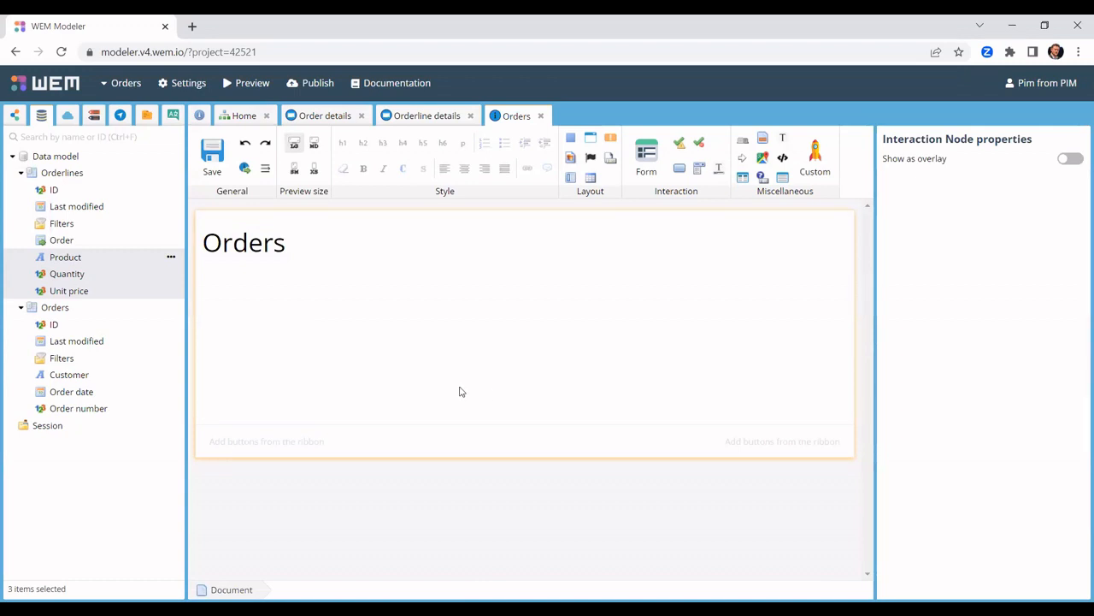
left_click_drag(68, 308, 333, 308)
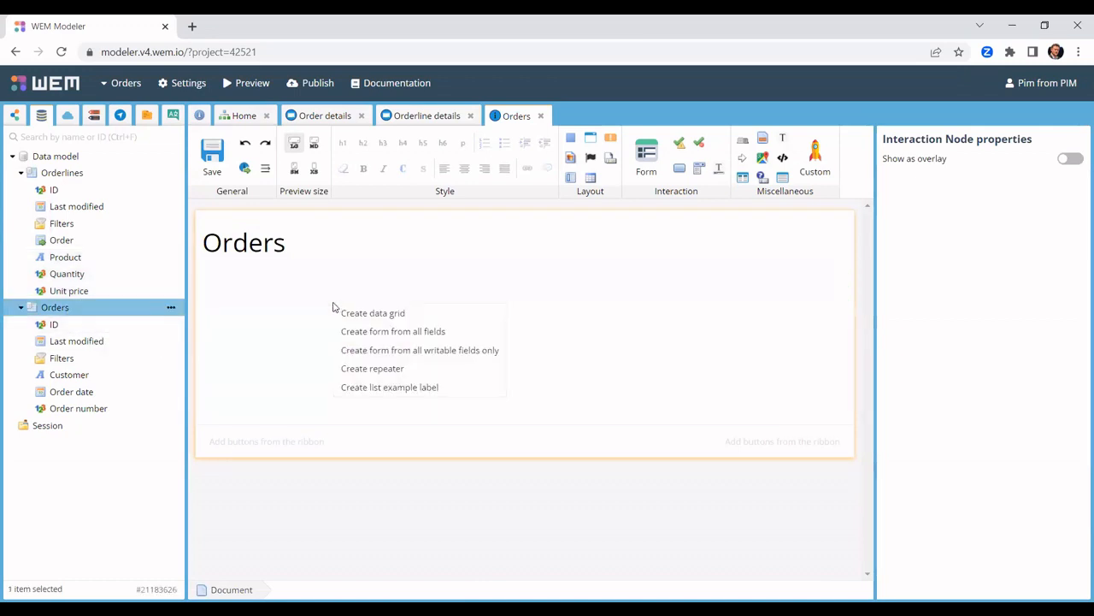
left_click(393, 314)
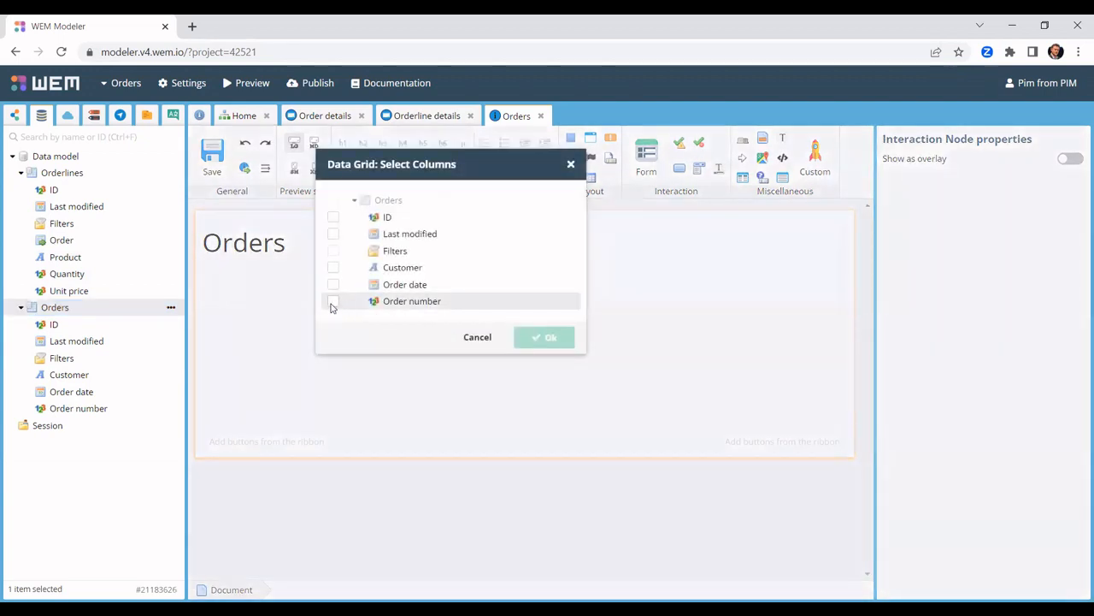
left_click(333, 268)
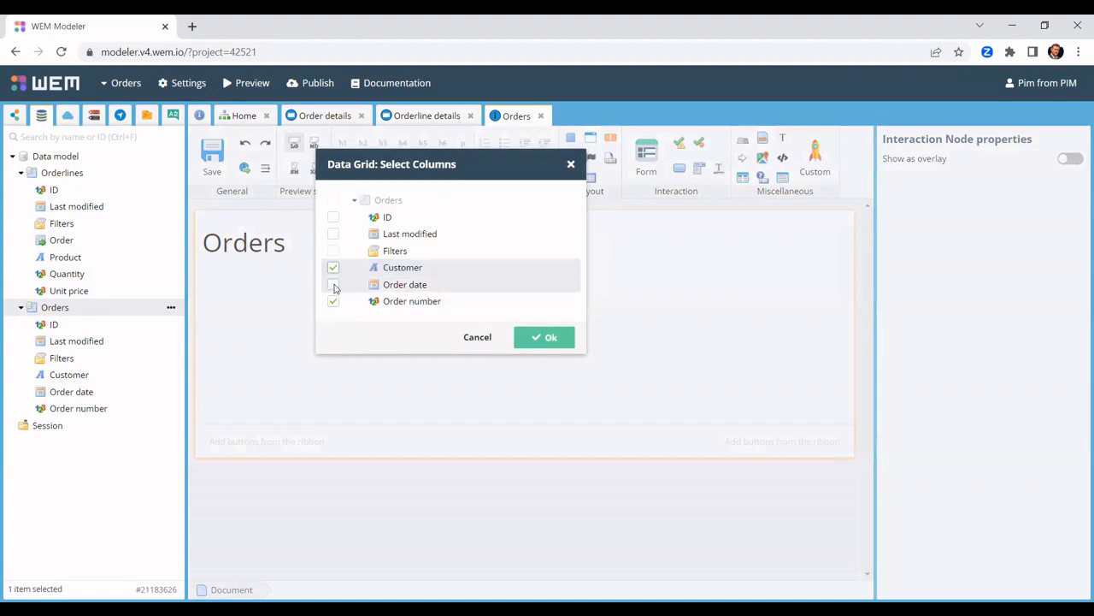
left_click(333, 287)
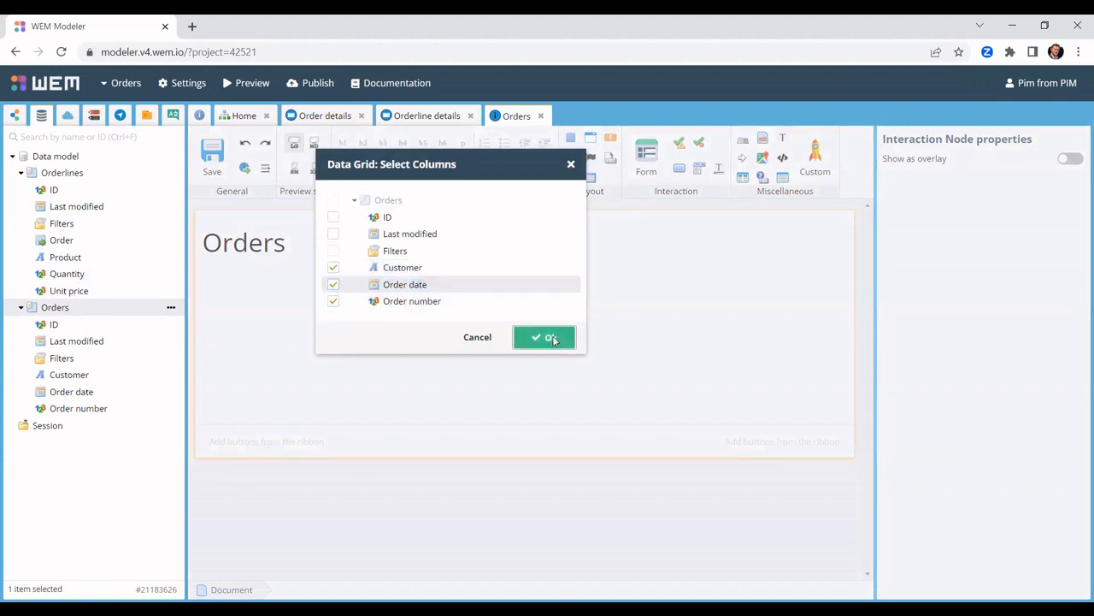
left_click(554, 338)
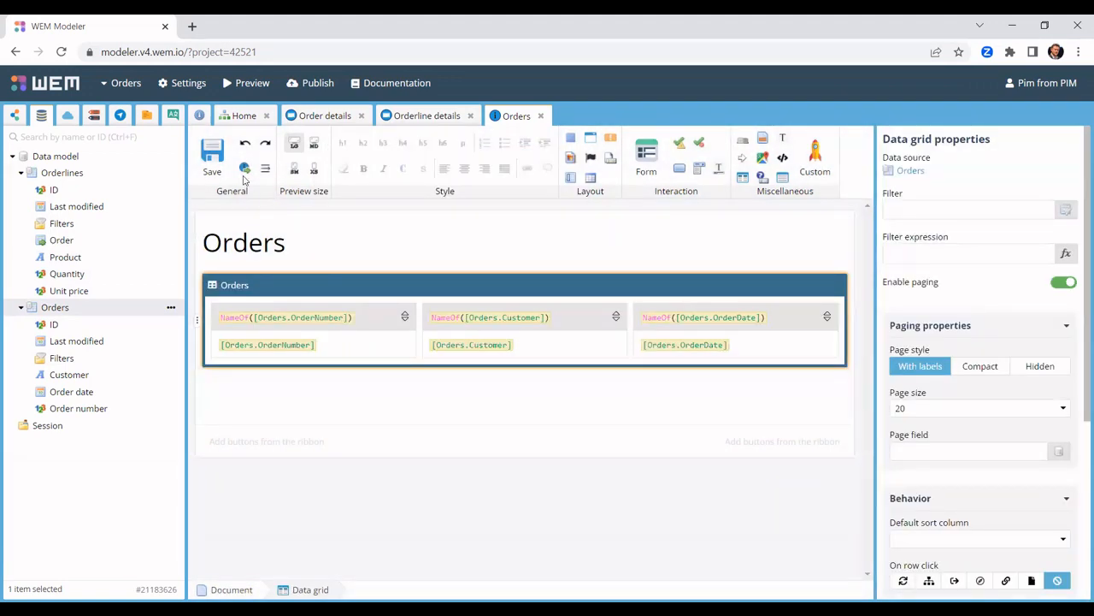
Save the Orders template and preview the application to check the orders grid.
left_click(216, 160)
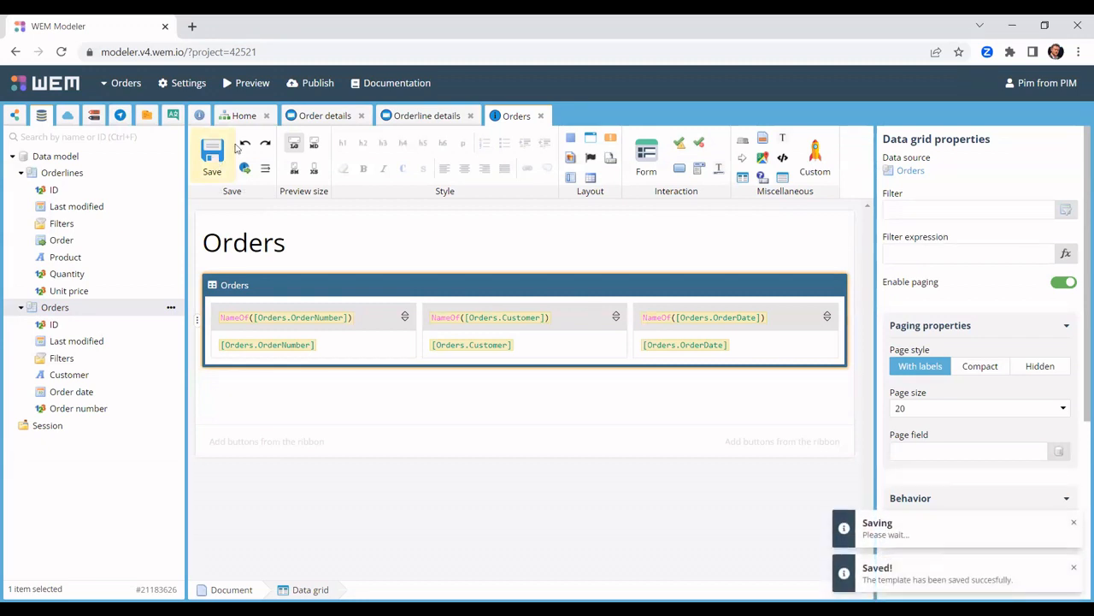
left_click(253, 84)
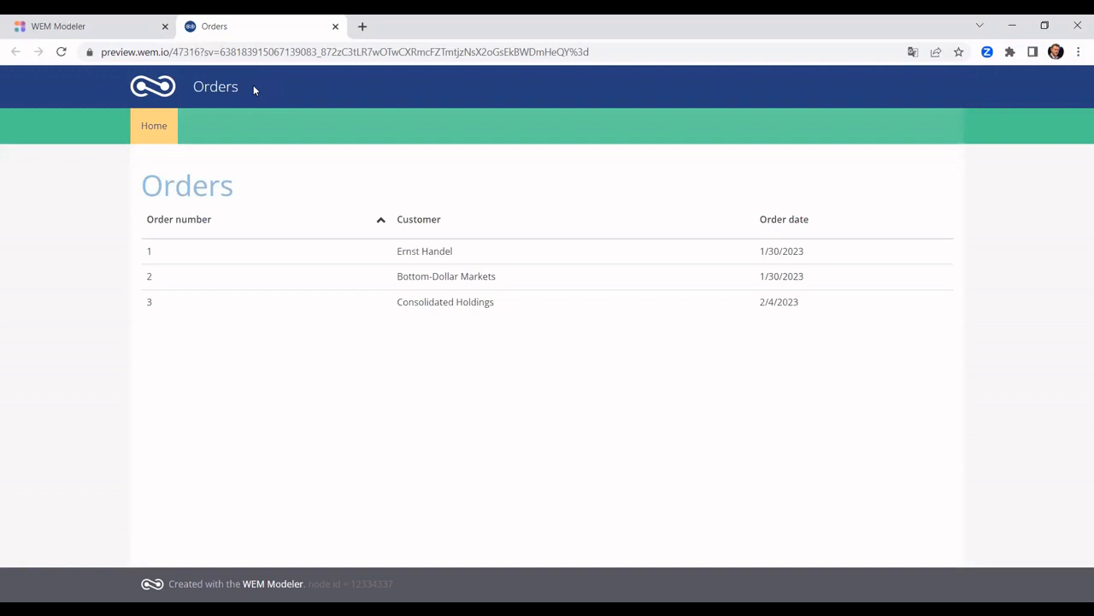
left_click(118, 28)
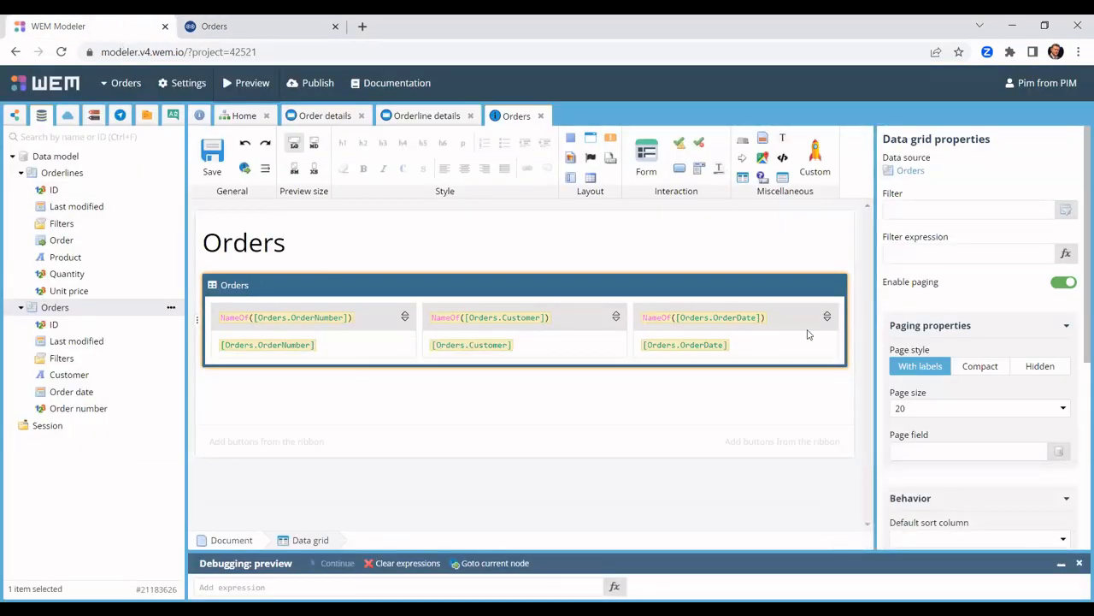
Add a fourth column to the Orders grid and nest an Orderlines data grid in it with Product, Quantity and Unit price columns.
left_click(841, 305)
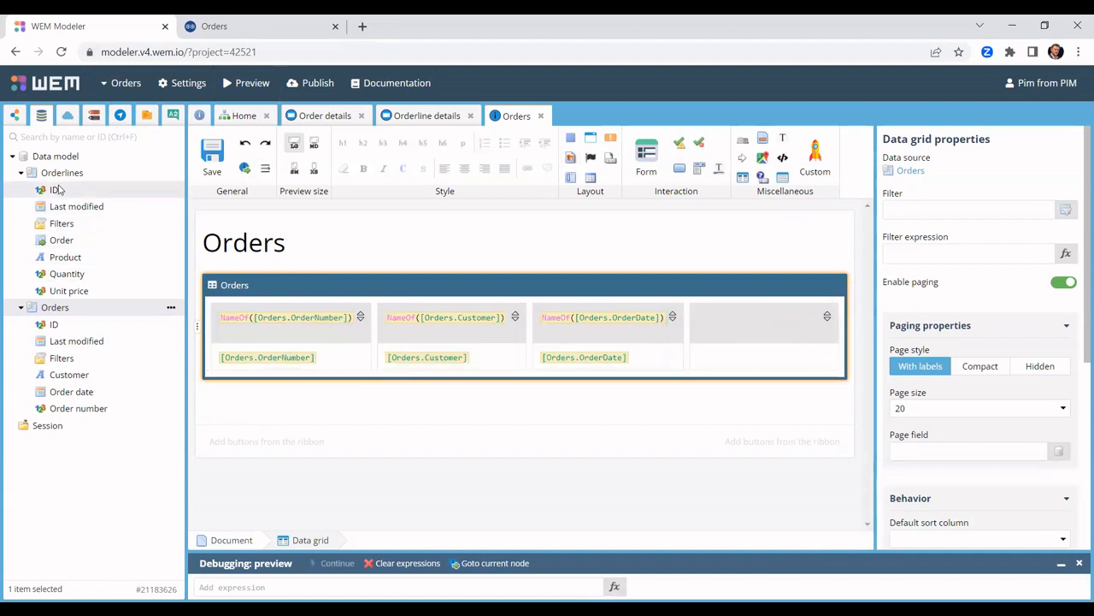
left_click_drag(66, 179, 731, 353)
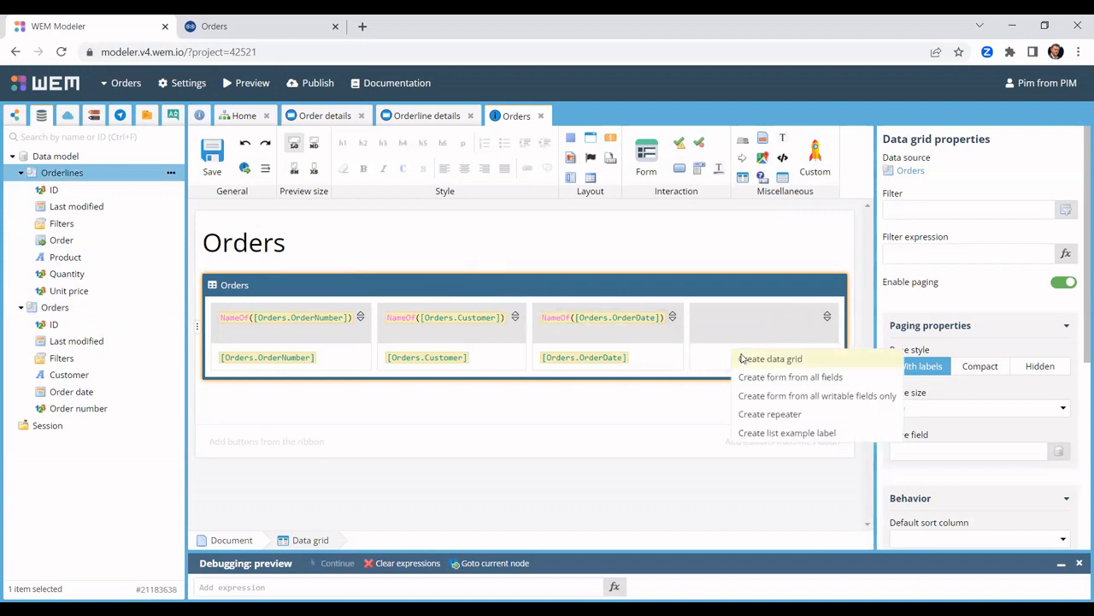
left_click(756, 359)
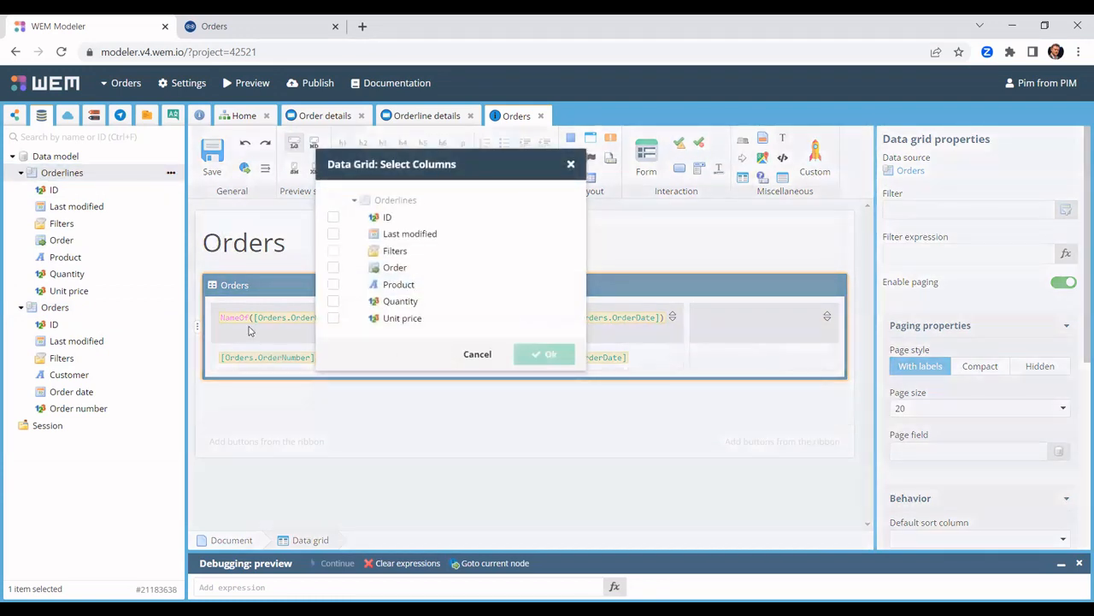
left_click(334, 285)
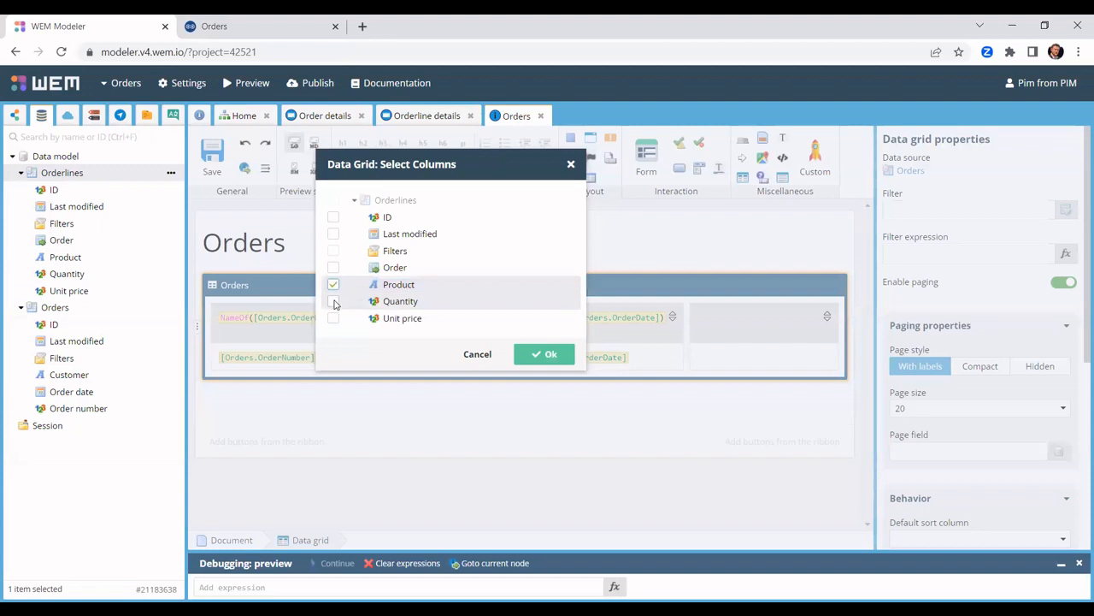
left_click(333, 302)
left_click(333, 318)
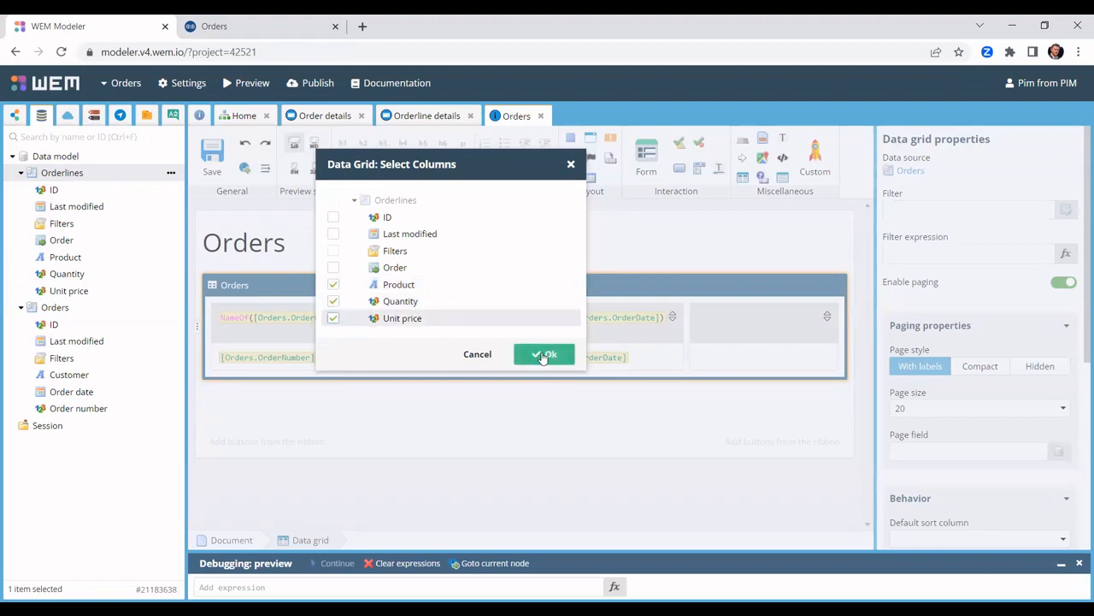
left_click(542, 354)
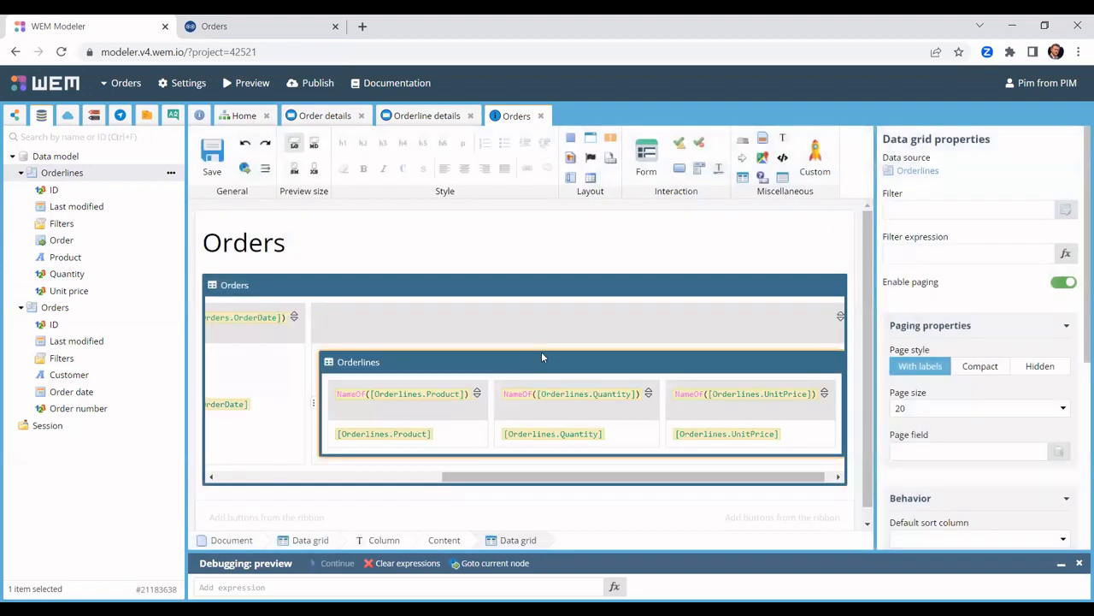
Save the Orders template and review the nested orderlines of every order in the application preview.
left_click(212, 158)
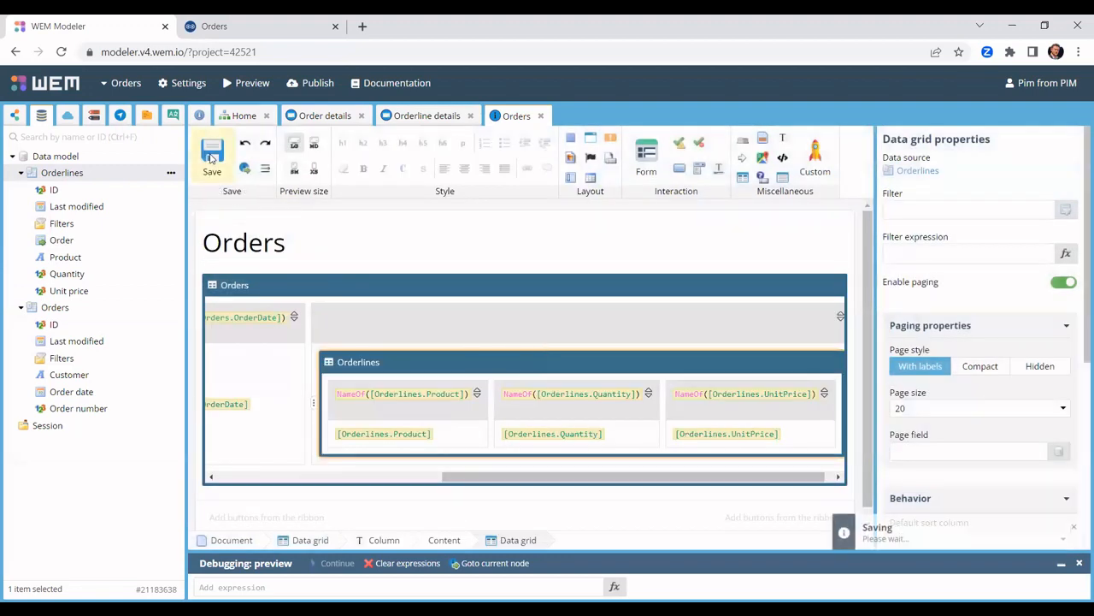
left_click(252, 27)
scroll(387, 379, "down", 7)
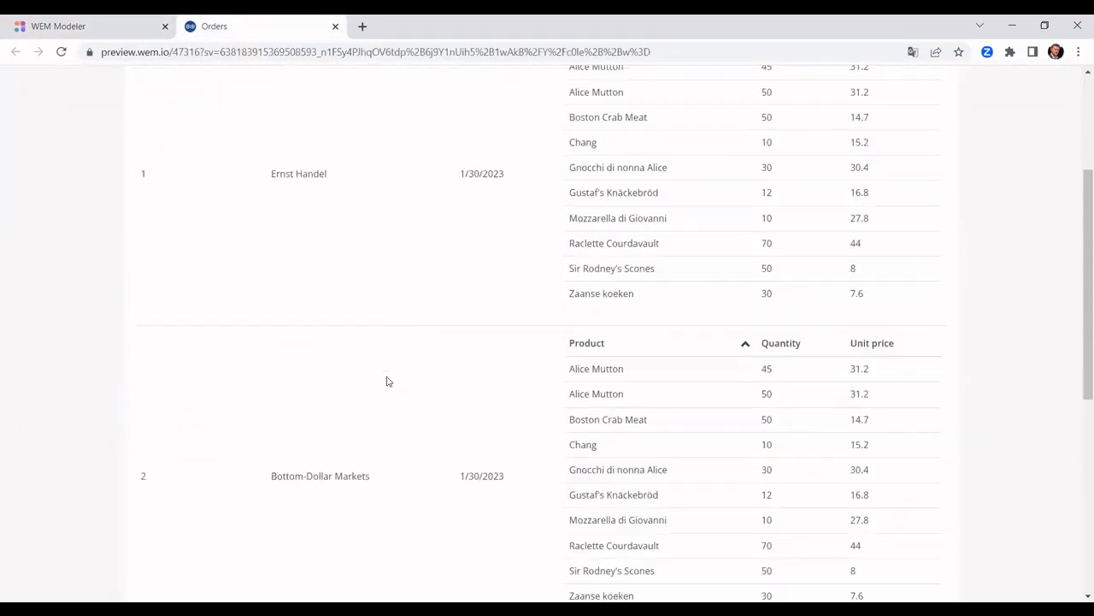
scroll(386, 382, "down", 1)
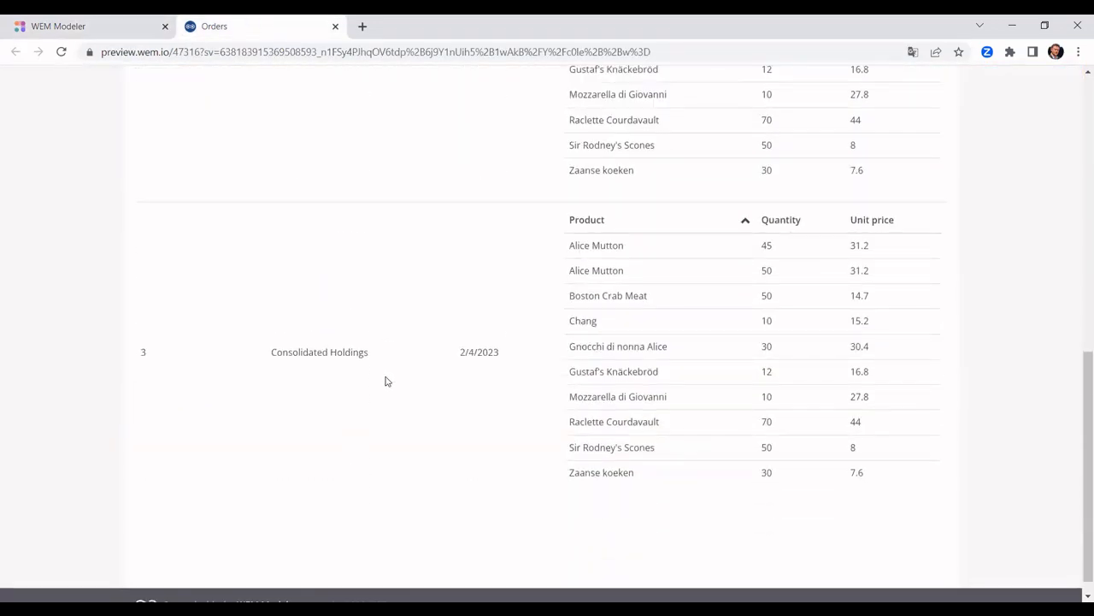
scroll(385, 381, "up", 8)
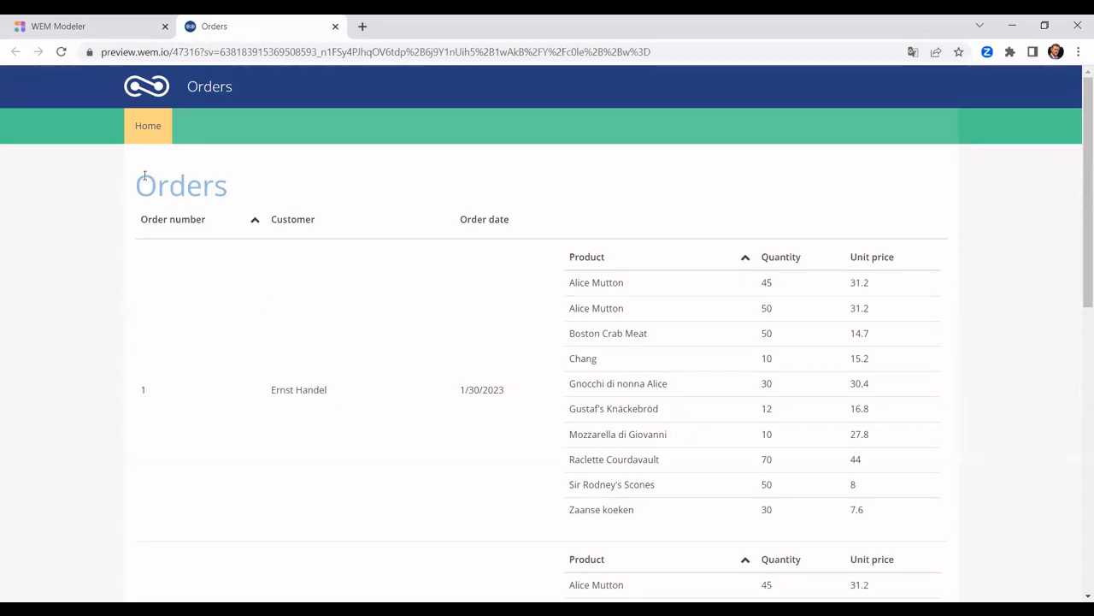
Back in the modeler, start a new filter in the Orderlines list's Filters folder and name it Current order.
left_click(127, 31)
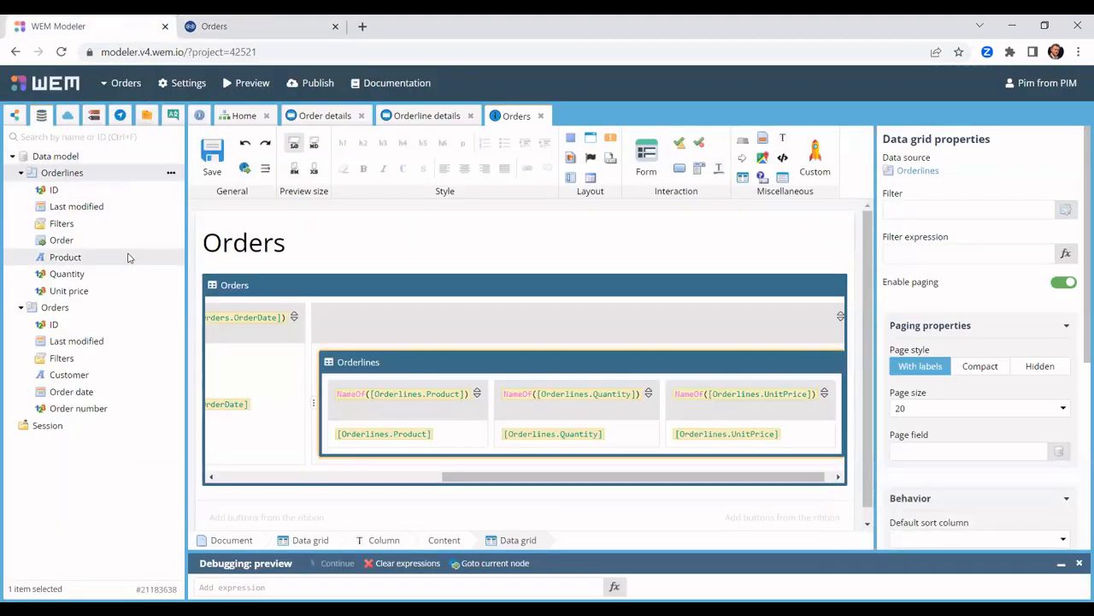
right_click(75, 223)
left_click(104, 230)
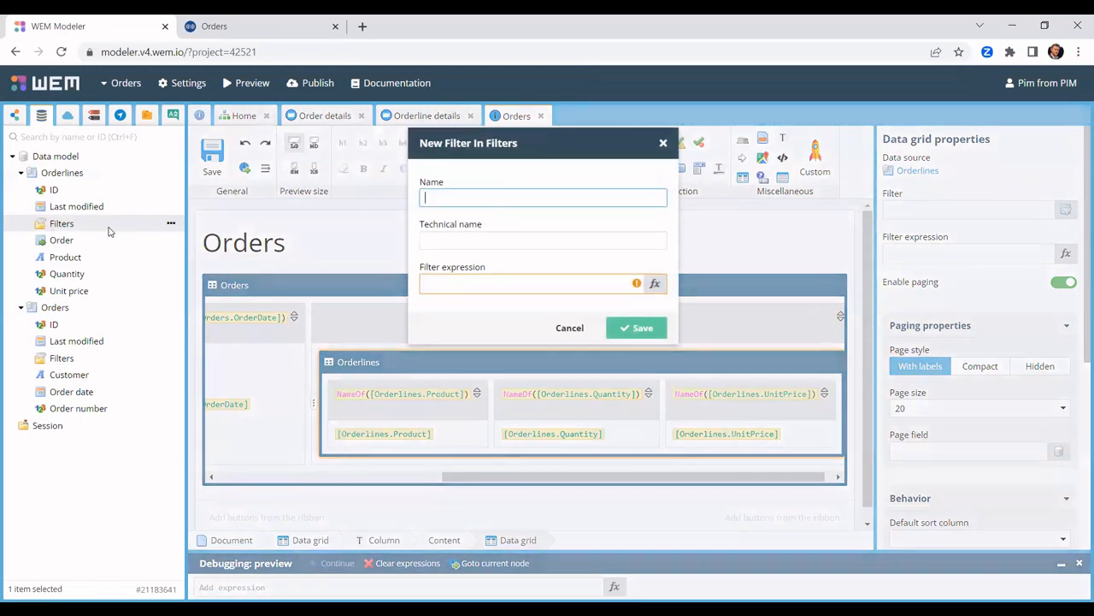
type("Current order")
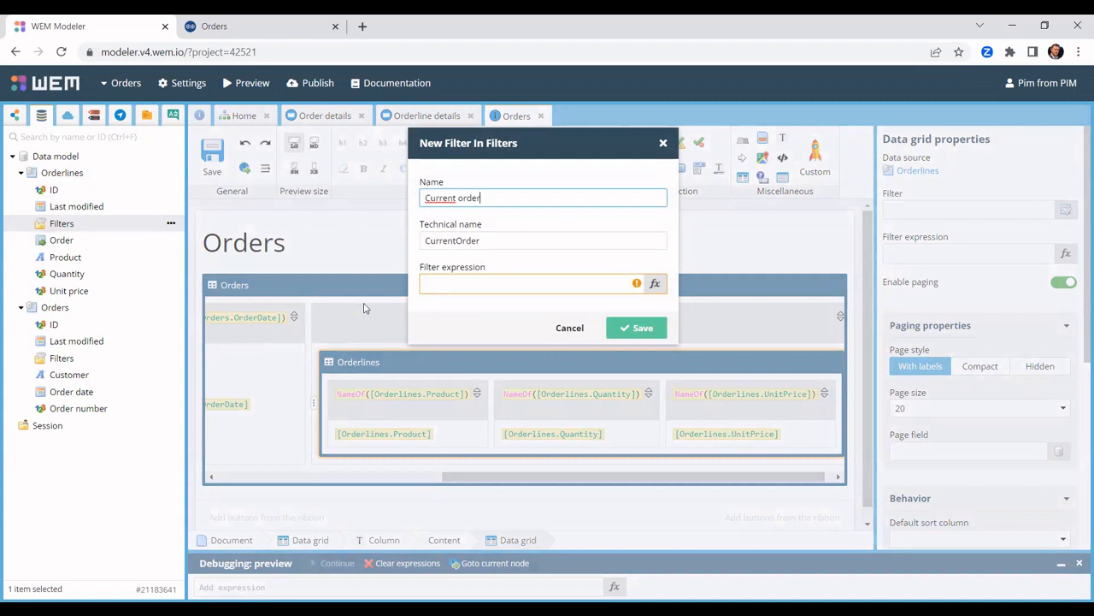
Set the filter expression to [Orderlines.Order] = RowId([Orders]) and save the filter.
left_click(471, 287)
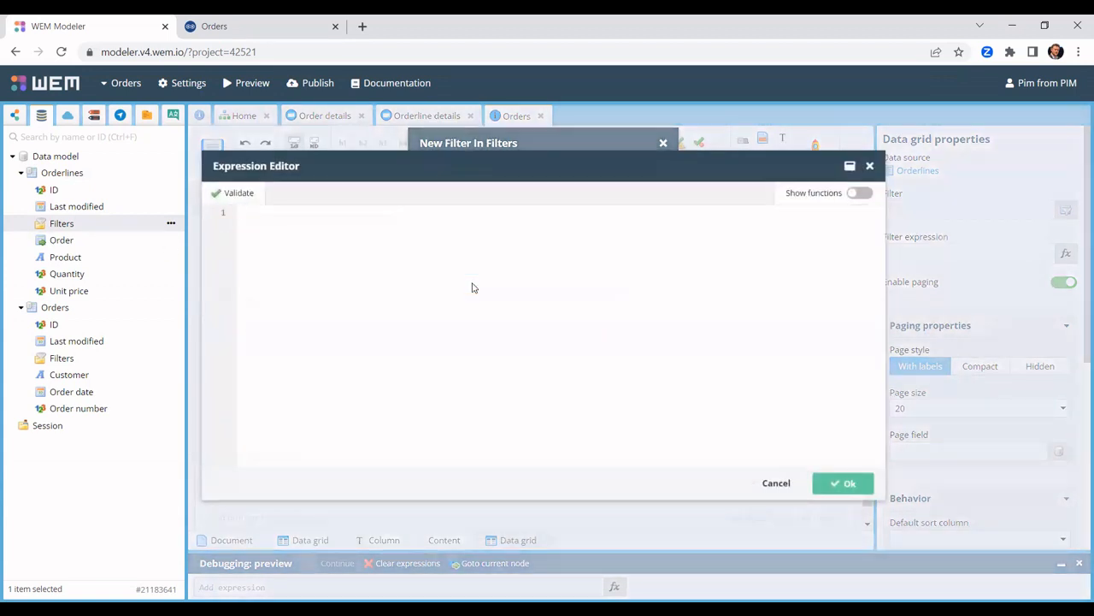
left_click(136, 246)
left_click_drag(137, 246, 333, 259)
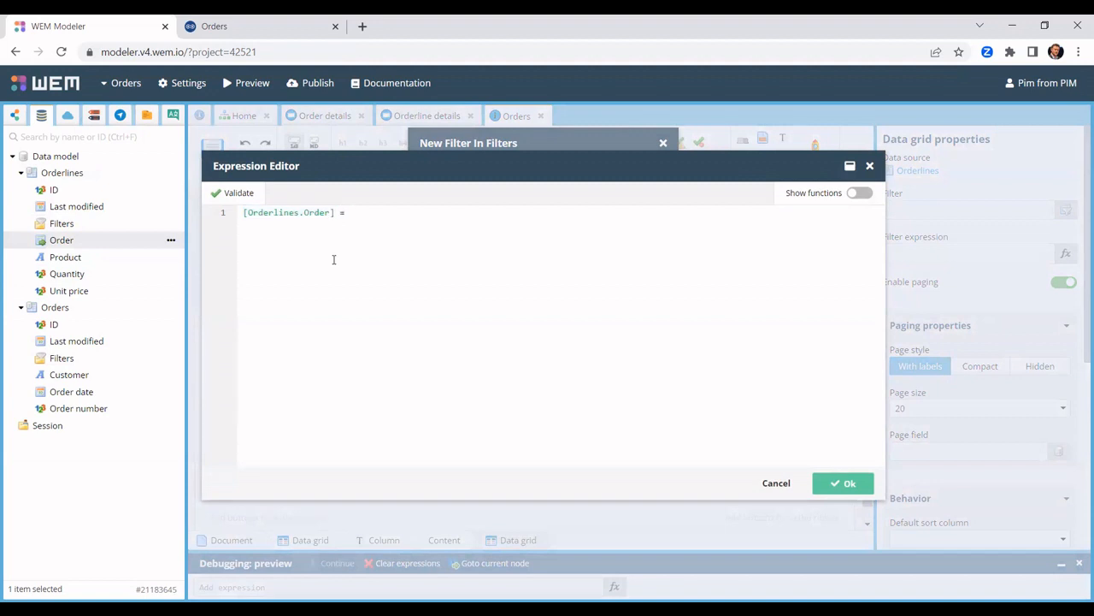
type("RowId(")
left_click_drag(55, 306, 398, 277)
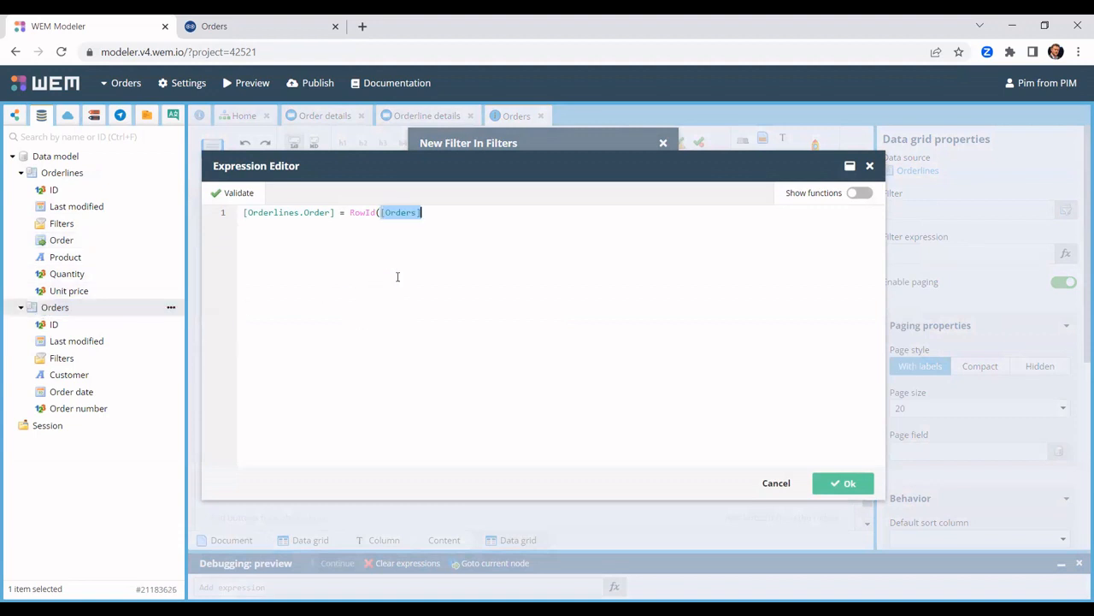
left_click(398, 276)
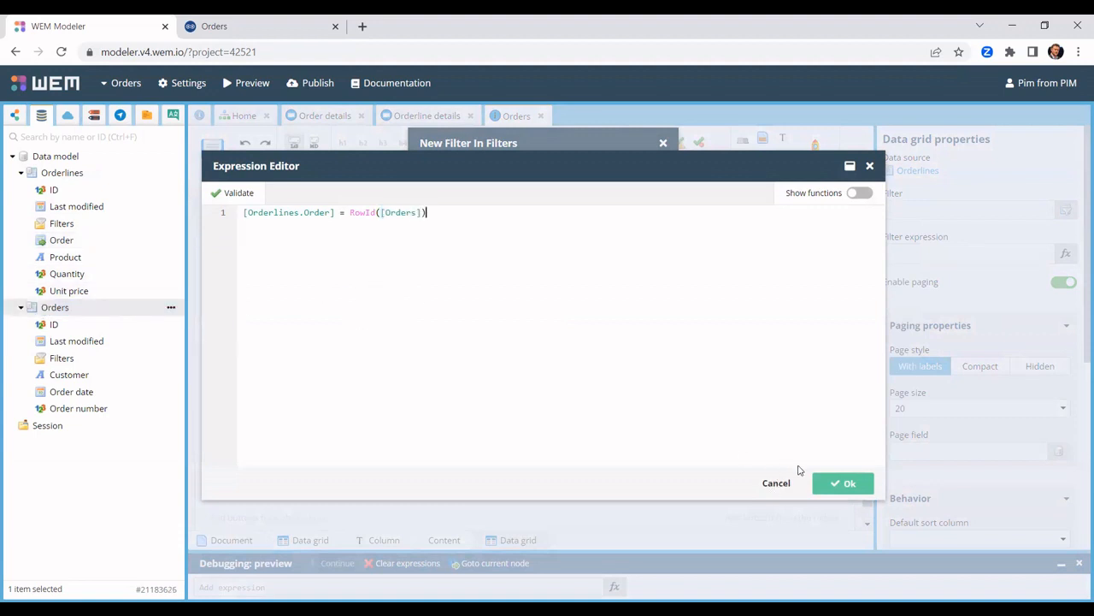
left_click(842, 483)
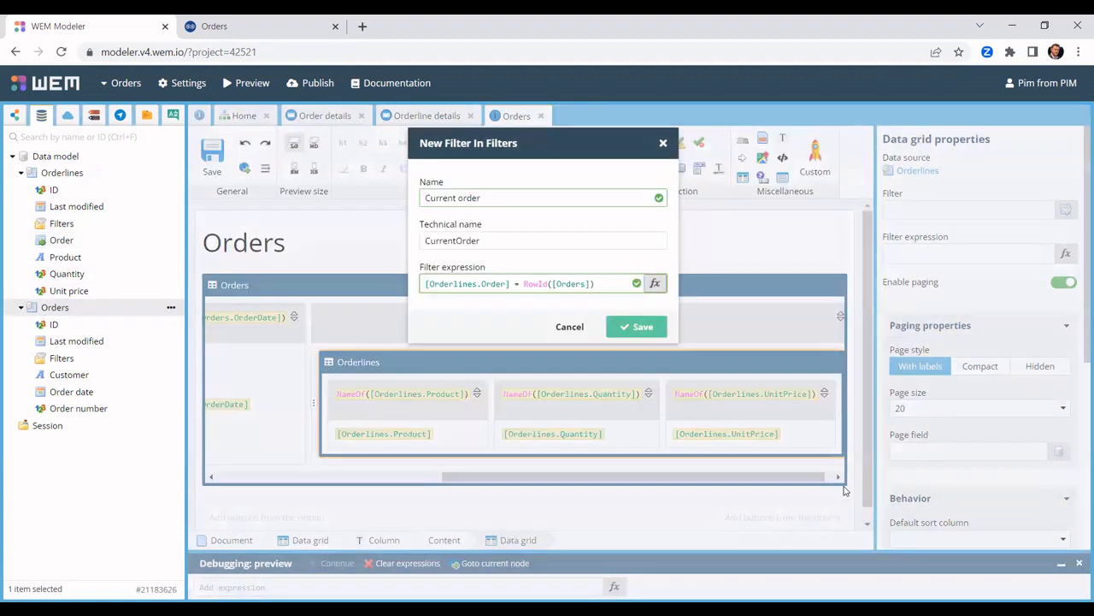
left_click(640, 326)
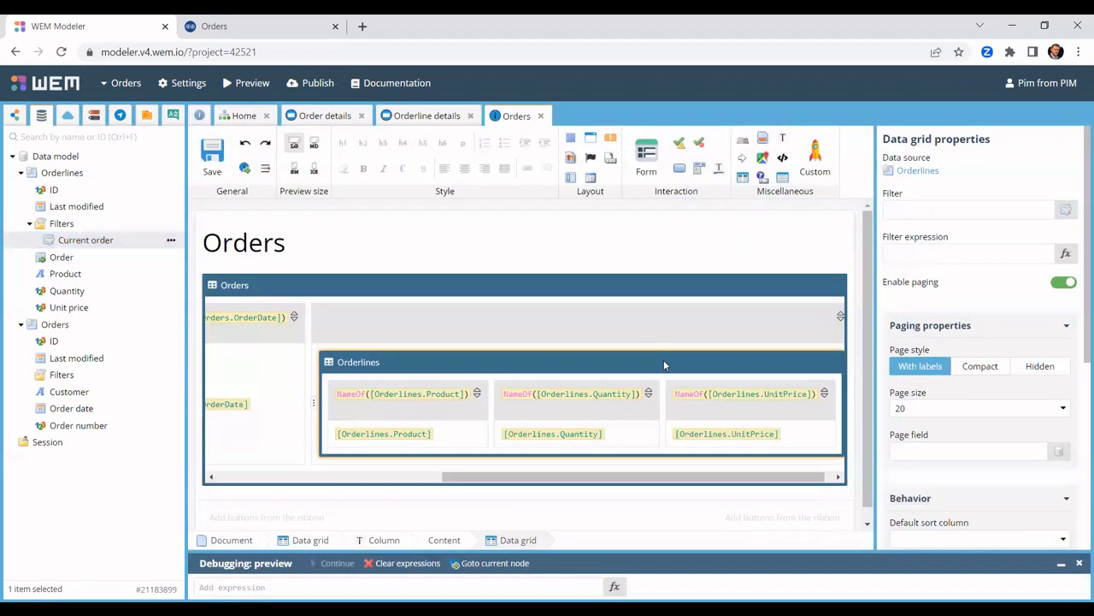
Apply the Current order filter to the nested Orderlines data grid and check the saved template on the preview's Home page.
left_click_drag(108, 243, 923, 213)
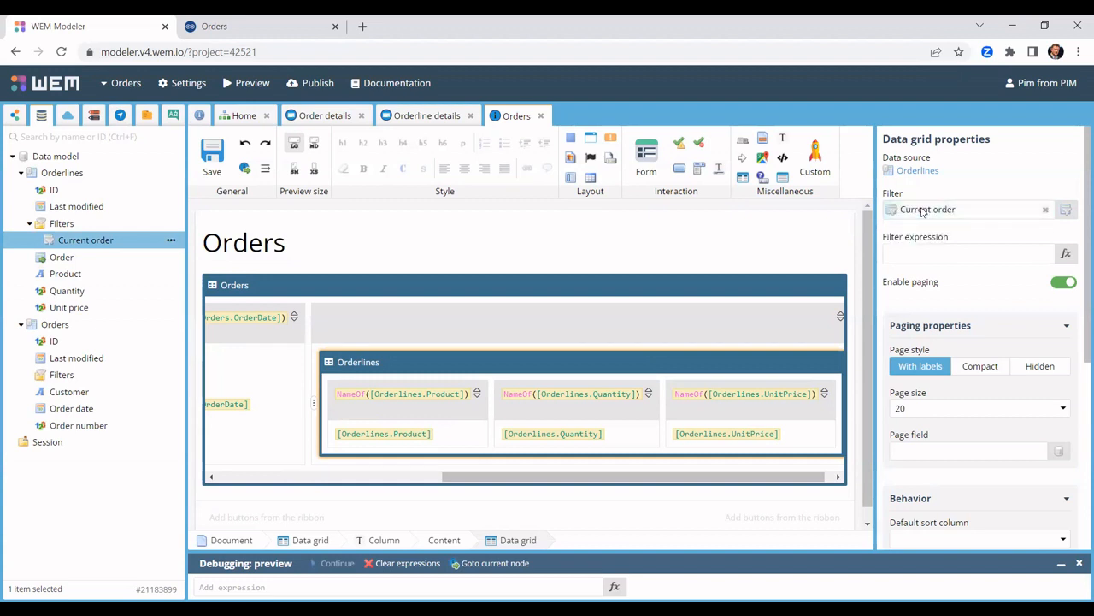
left_click(214, 154)
left_click(252, 30)
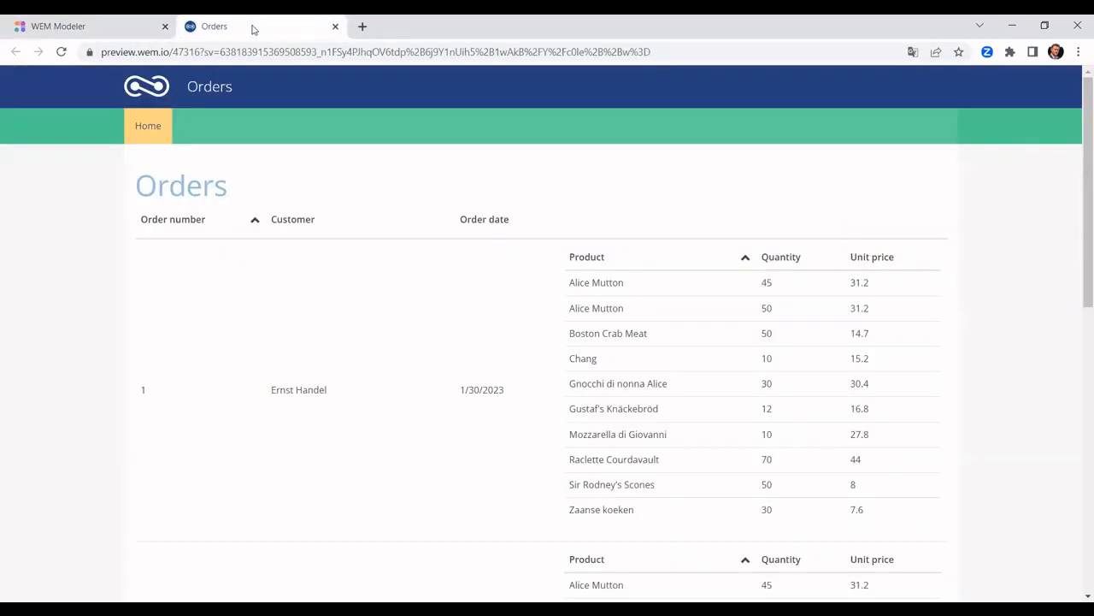
left_click(148, 125)
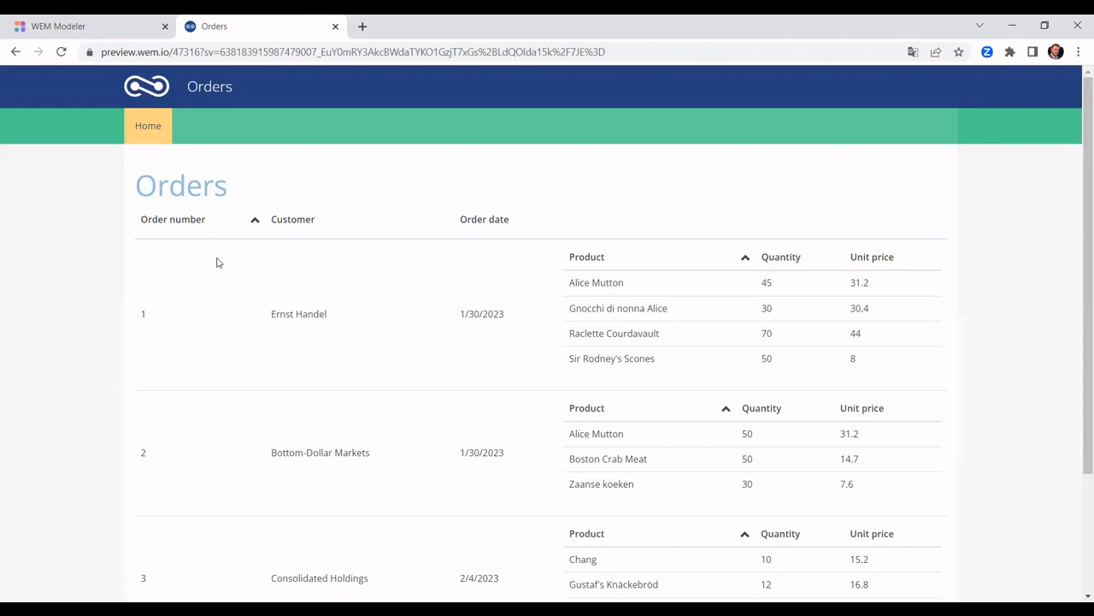
Back in the modeler, add a button below the Orders data grid that follows the existing Add order exit.
left_click(114, 27)
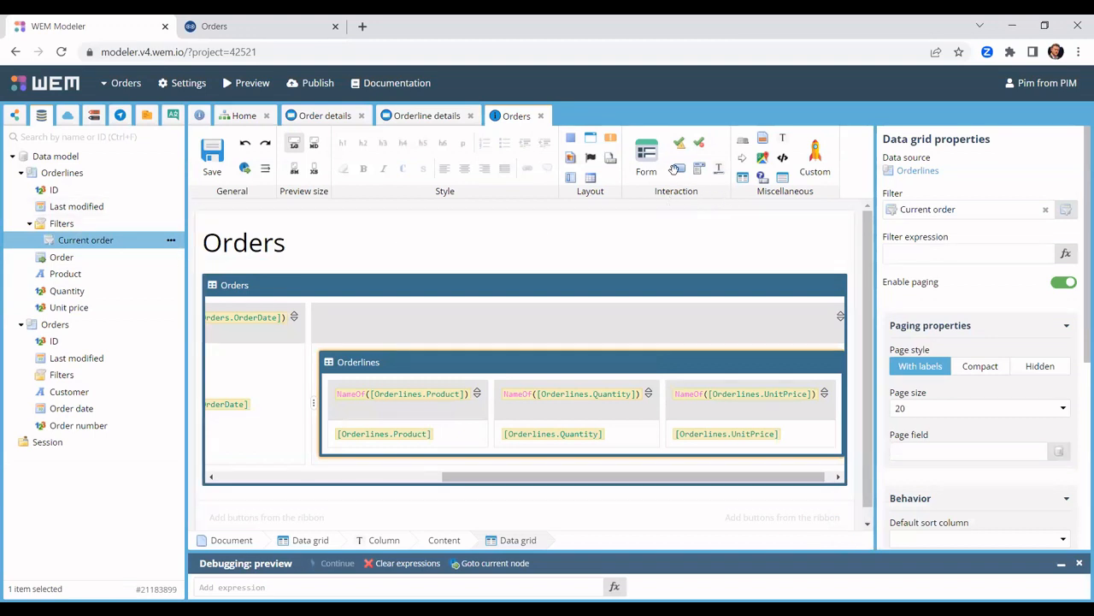
left_click_drag(676, 167, 256, 502)
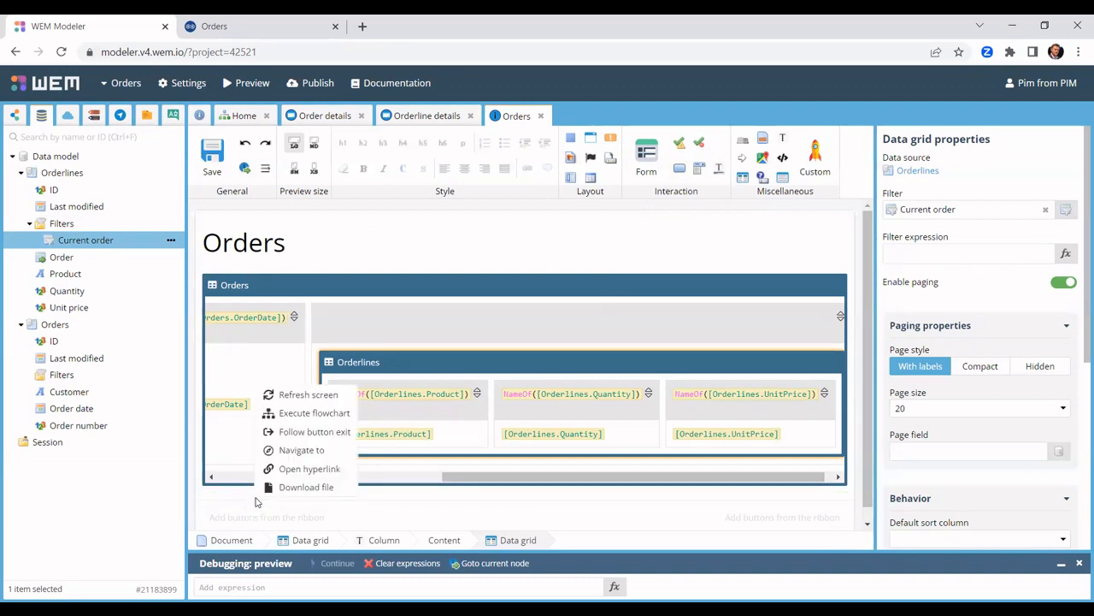
left_click(312, 432)
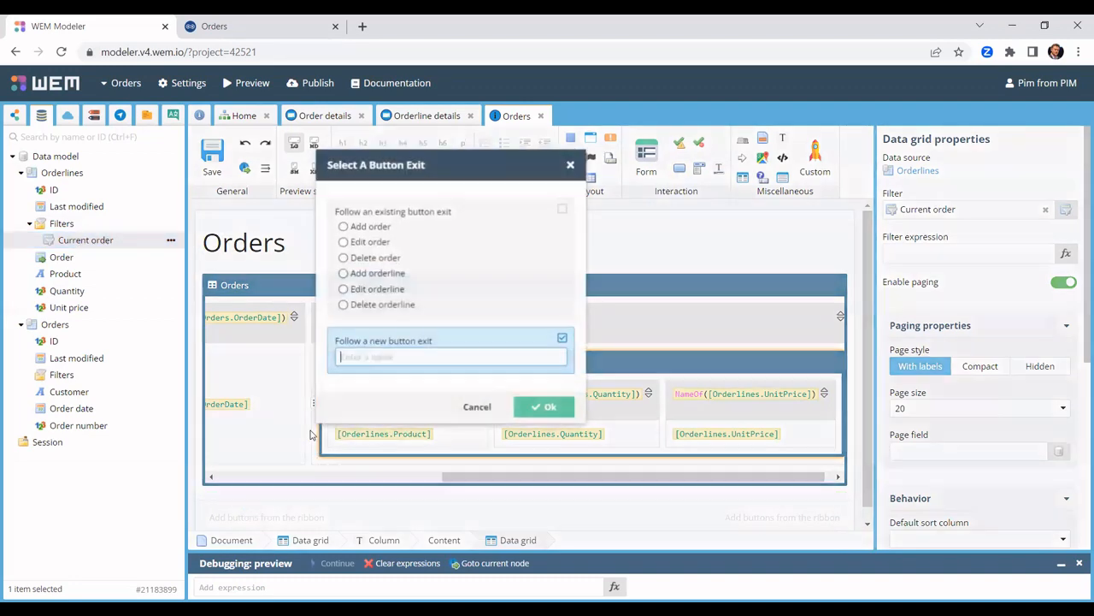
left_click(383, 229)
left_click(540, 406)
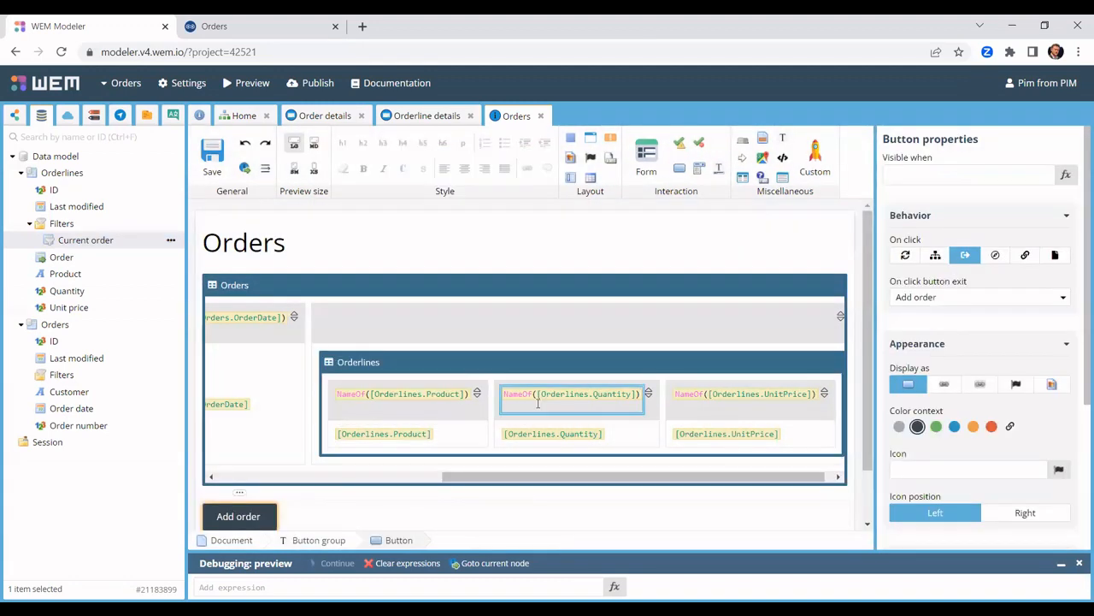
Make a row click in the Orders data grid follow the existing Edit order button exit.
left_click(585, 291)
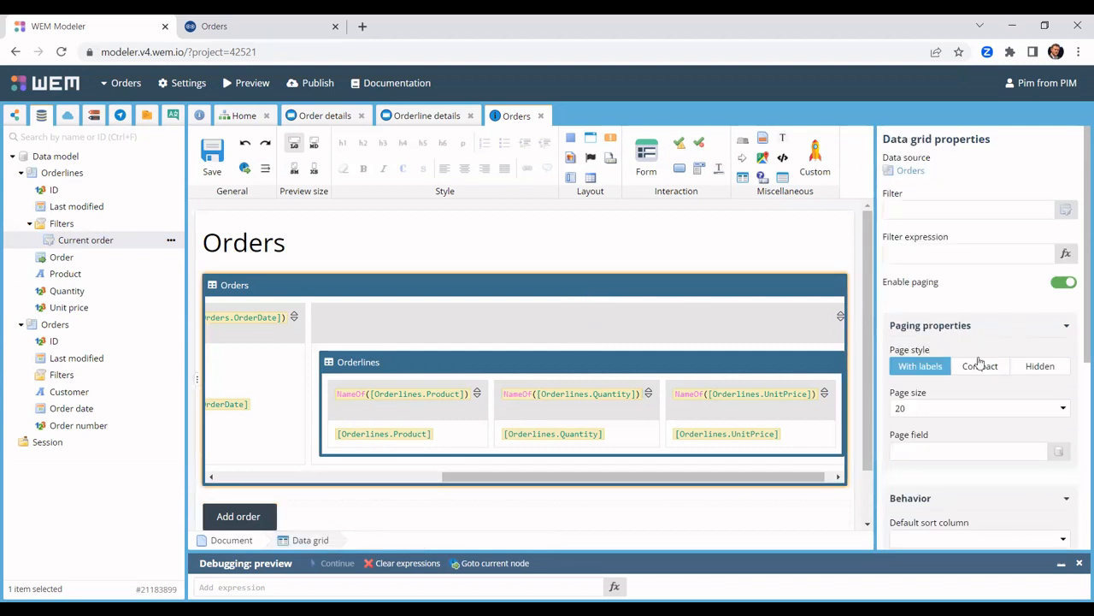
scroll(979, 376, "down", 3)
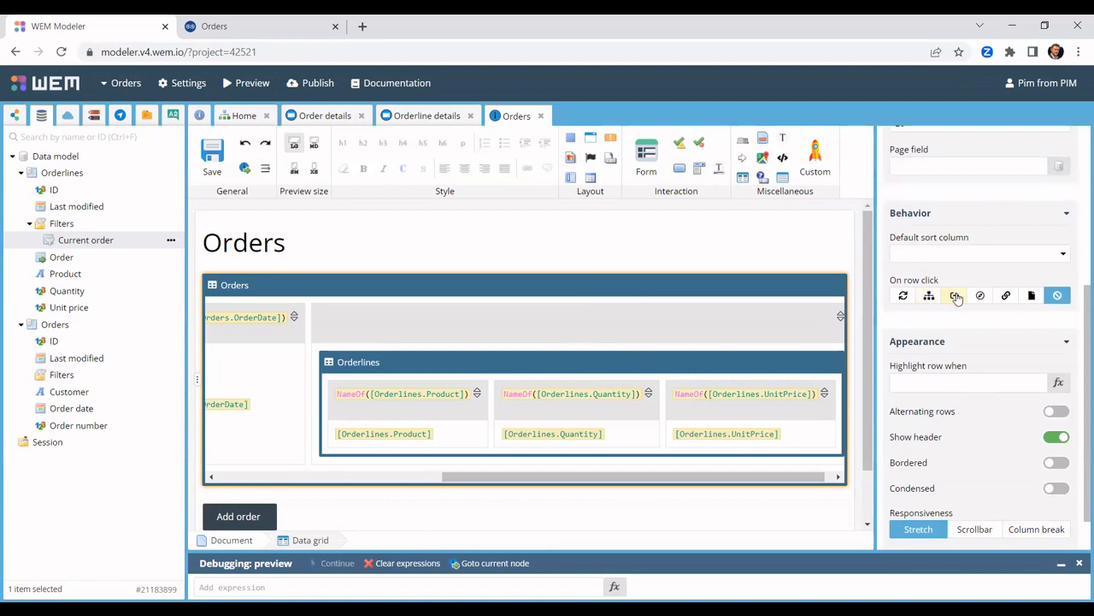
left_click(955, 295)
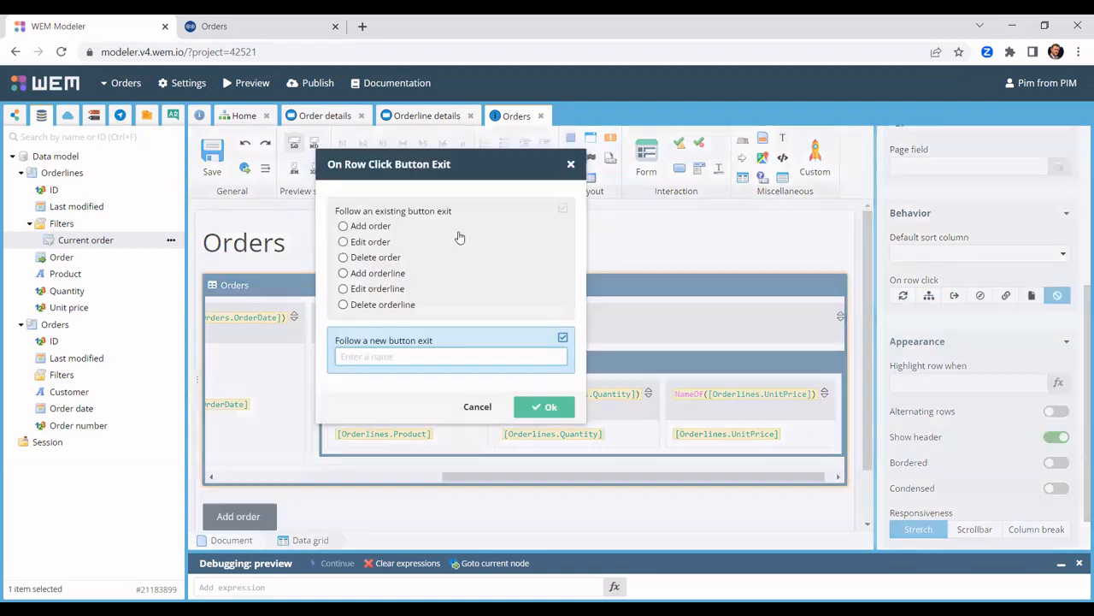
left_click(379, 244)
left_click(546, 406)
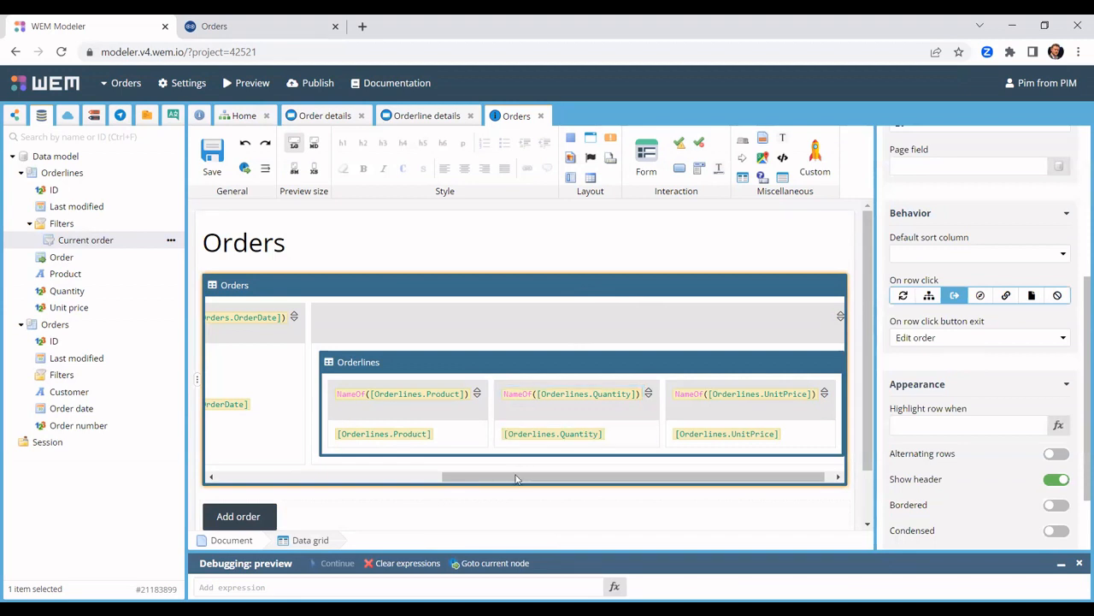
Insert a column after the order date in the Orders grid and place a button in it that follows the Delete order exit.
left_click_drag(532, 484, 404, 498)
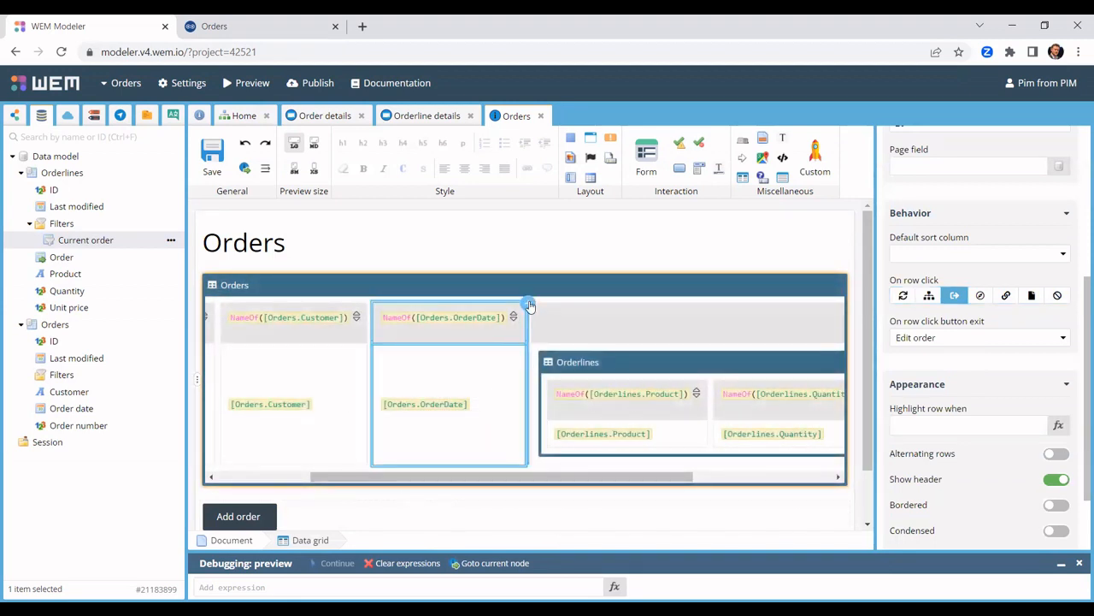
left_click(530, 305)
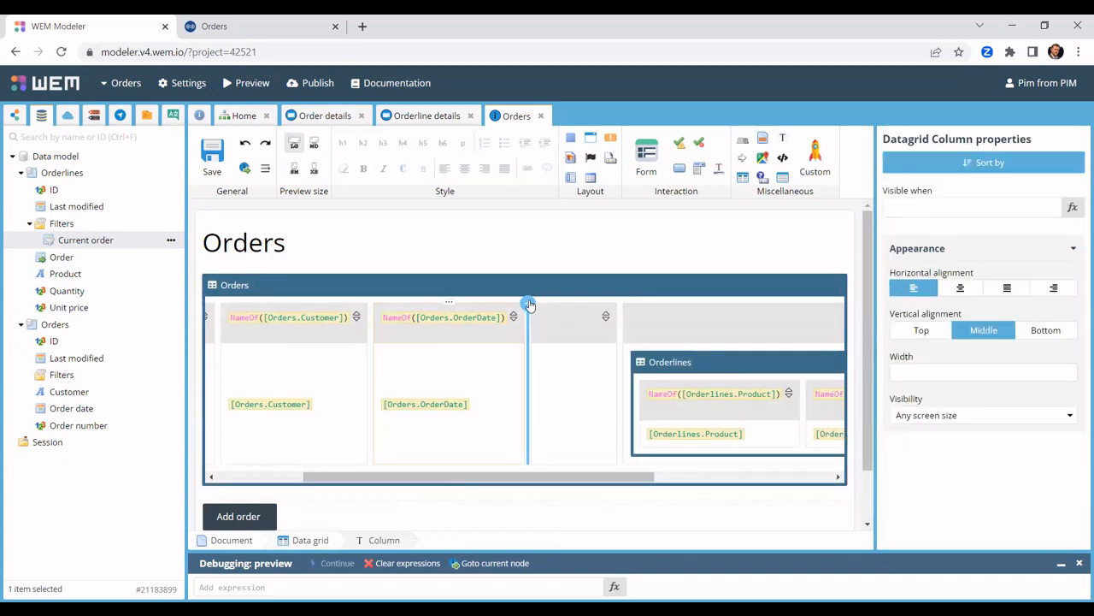
left_click_drag(680, 167, 561, 396)
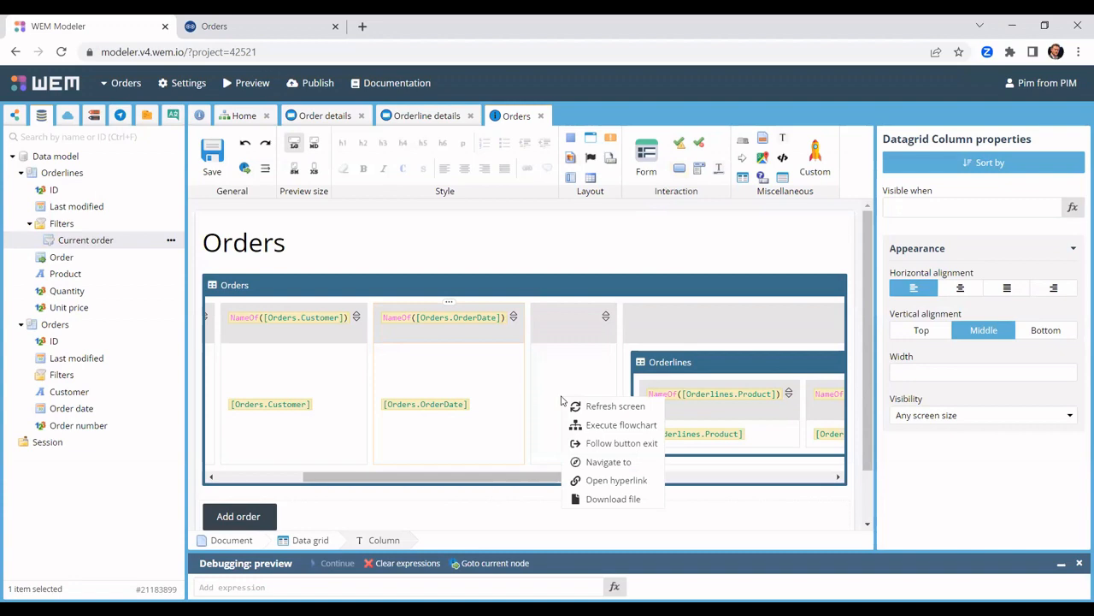
left_click(620, 445)
left_click(379, 258)
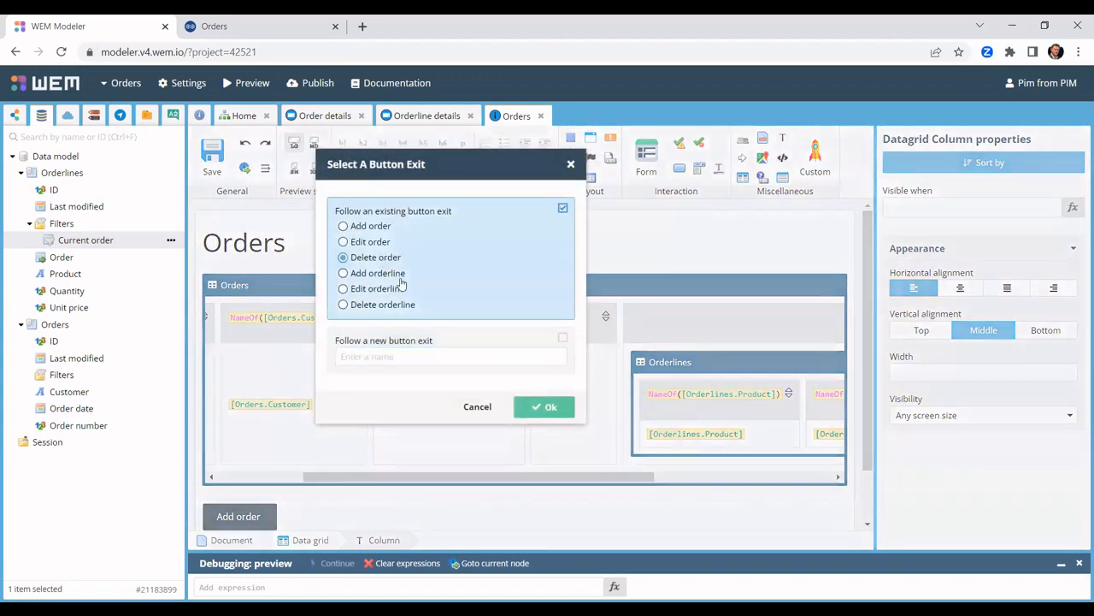
left_click(545, 407)
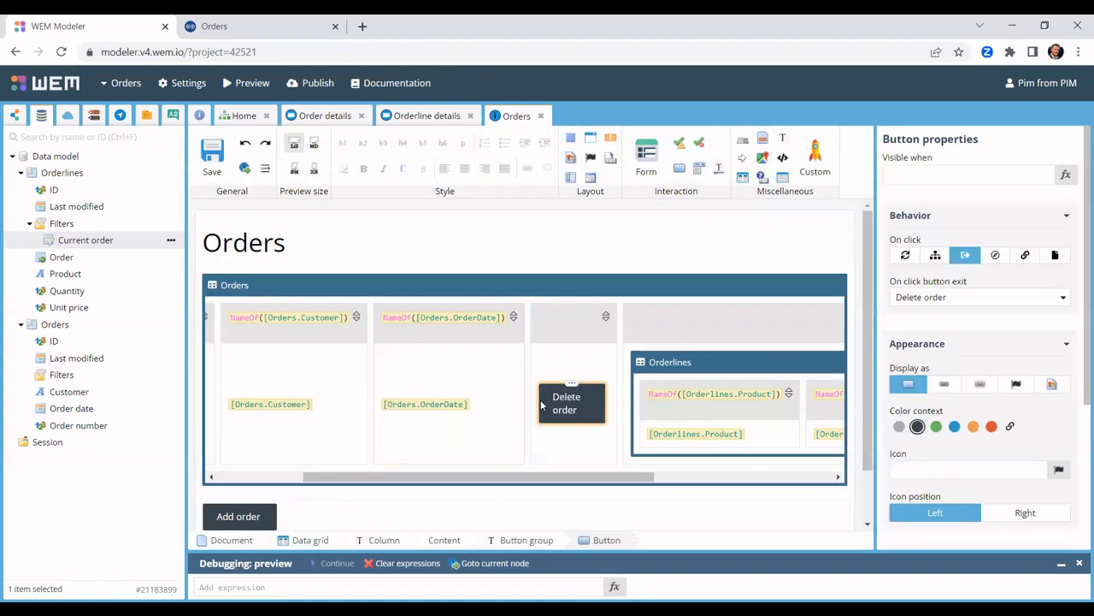
Give the Delete order button the red color context and display it as an outlined trash icon.
left_click(992, 427)
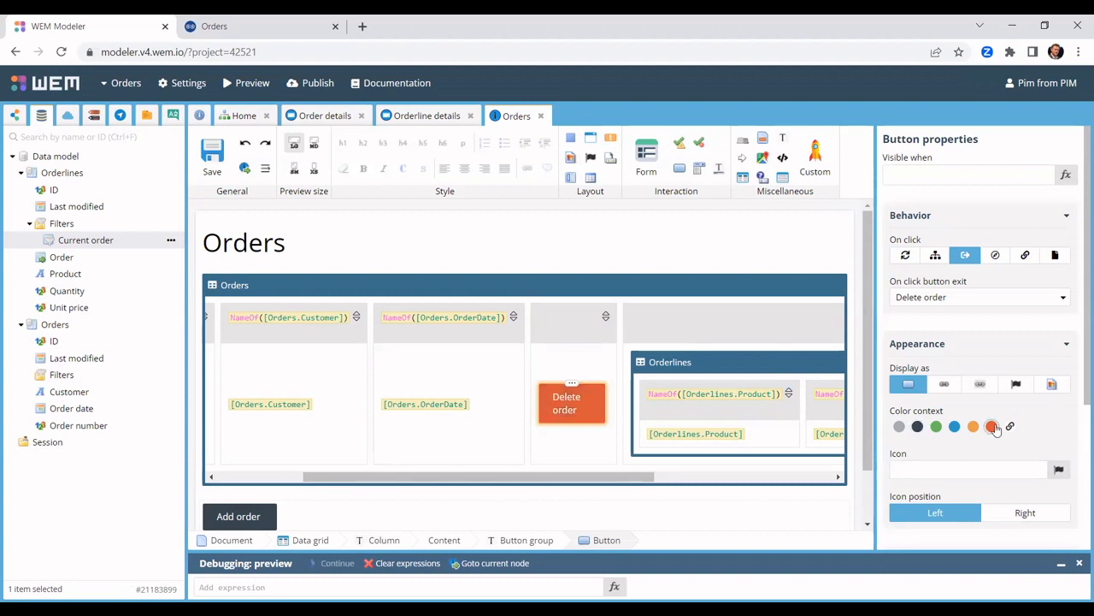
left_click(1017, 384)
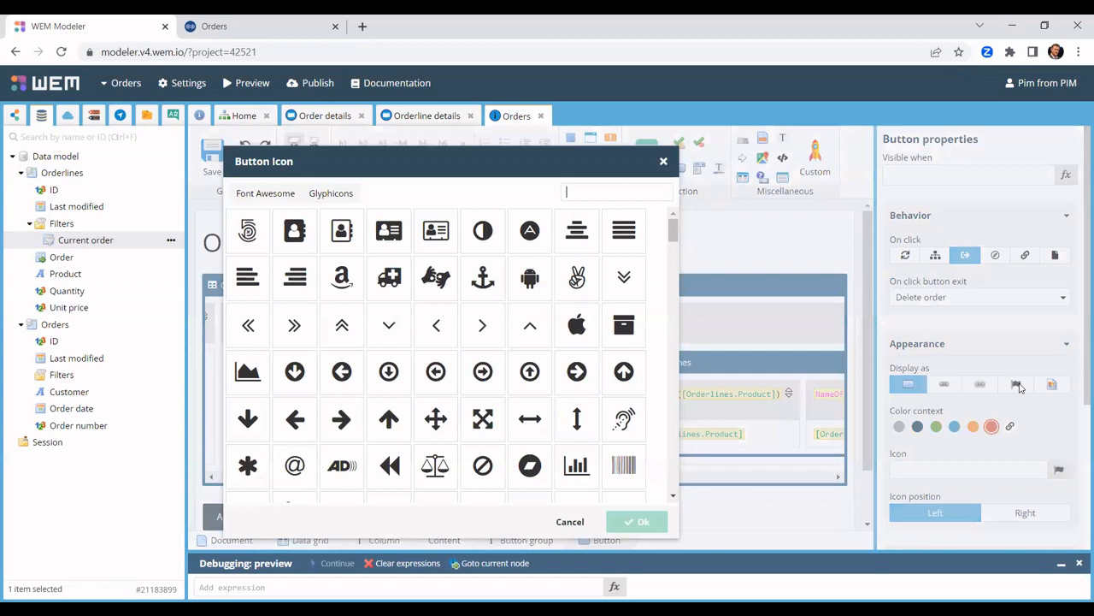
type("tr")
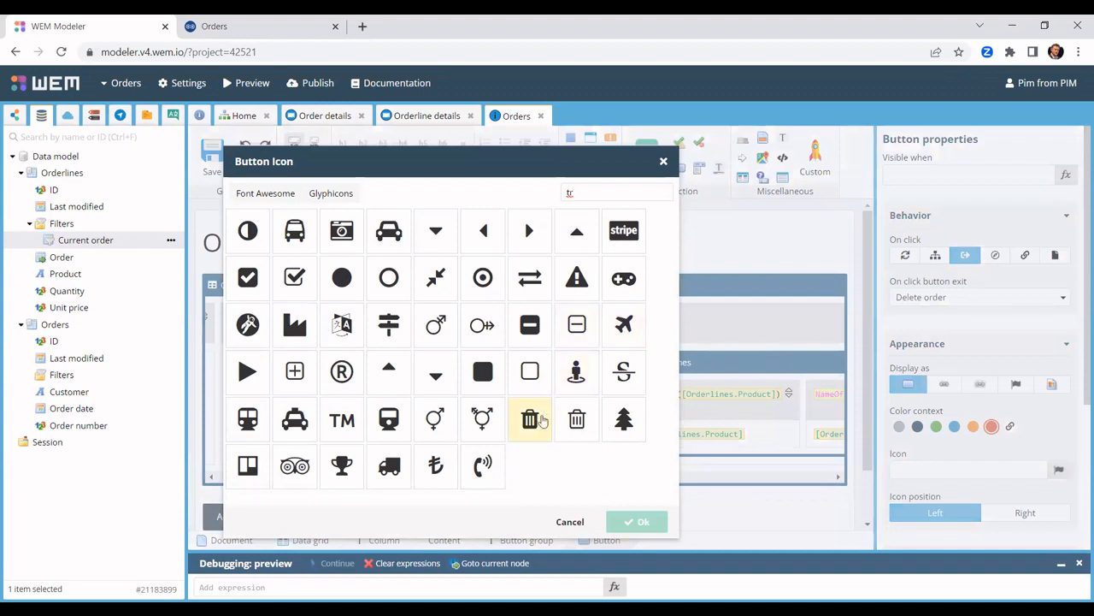
left_click(578, 425)
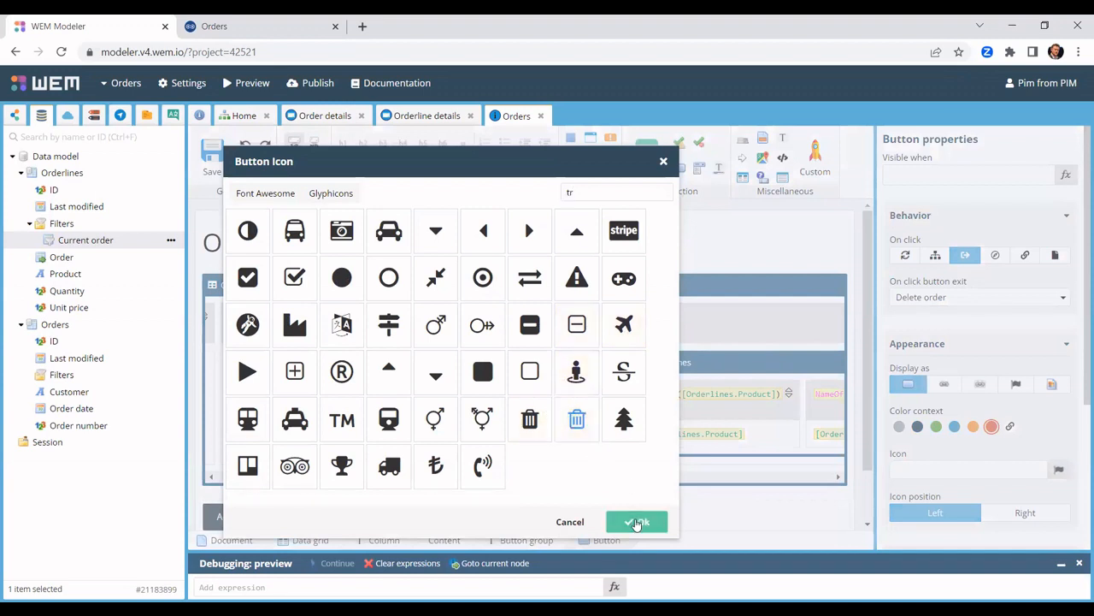
left_click(637, 521)
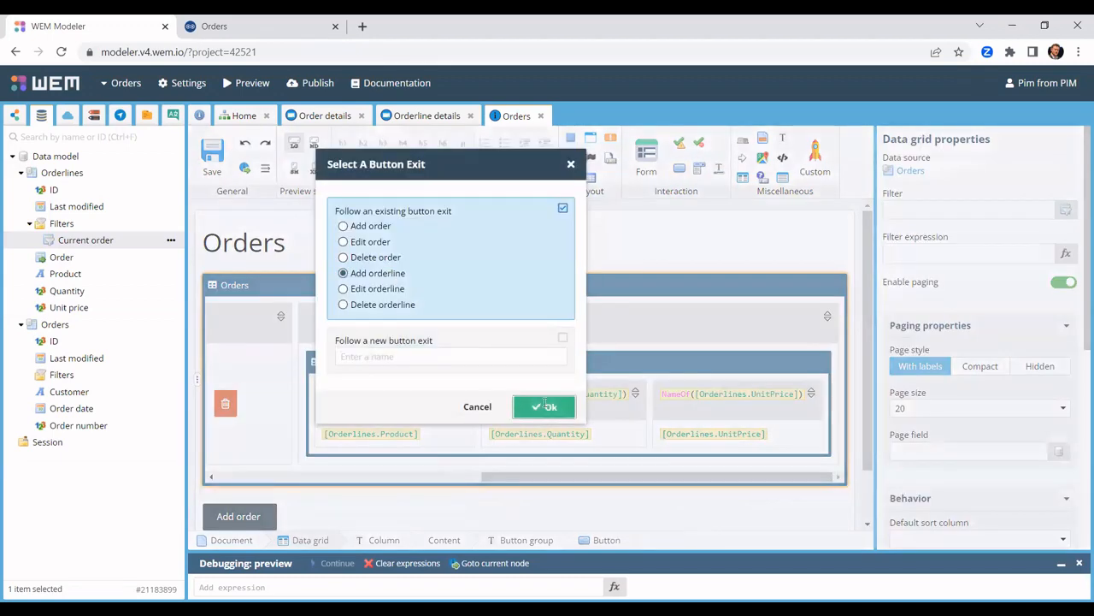
Add an Add orderline exit button below the nested Orderlines grid and make the grid's row click follow the Edit orderline exit.
left_click(477, 406)
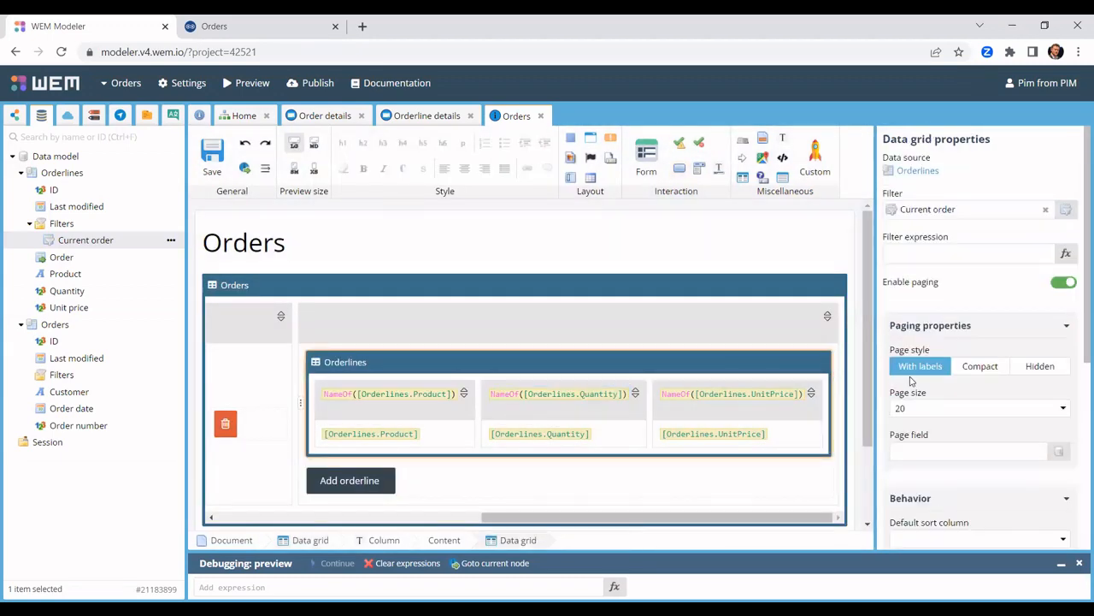
scroll(984, 342, "down", 3)
left_click(954, 366)
left_click(539, 407)
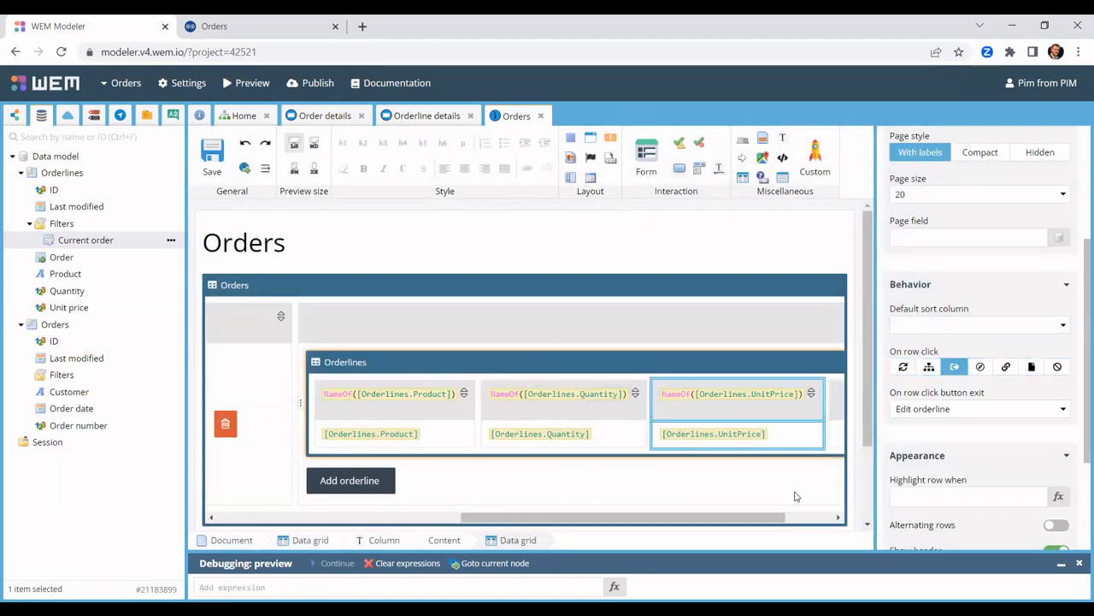
Add a column after the unit price in the Orderlines grid with a button that follows the Delete orderline exit.
left_click_drag(745, 403, 780, 438)
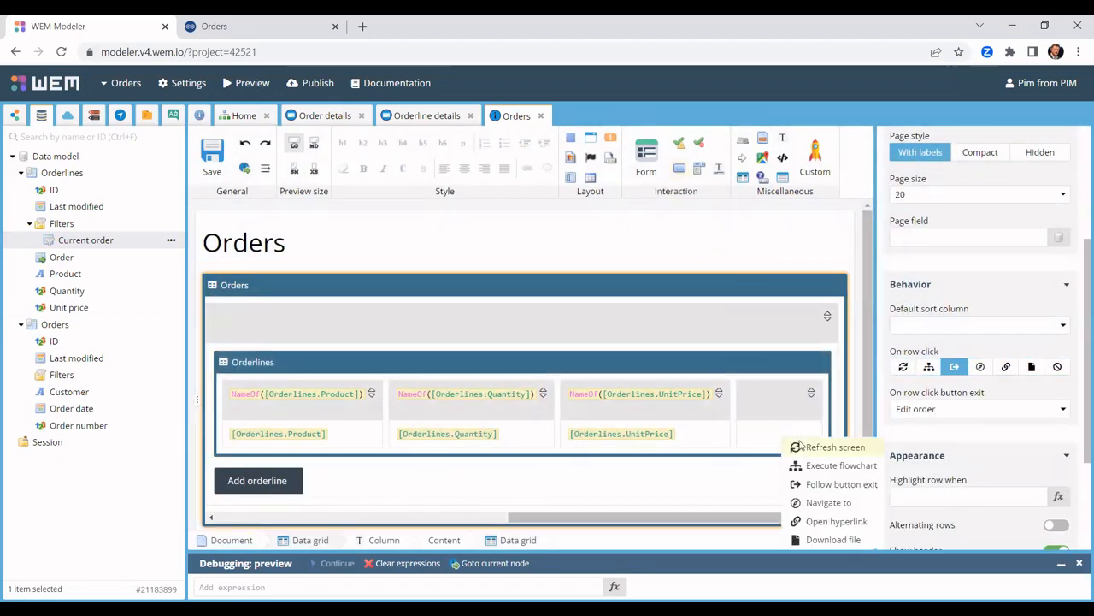
left_click(835, 484)
left_click(359, 303)
left_click(550, 406)
Color the Delete orderline button red and display it as the fa-trash-o icon.
left_click(992, 212)
left_click(1017, 170)
type("tr")
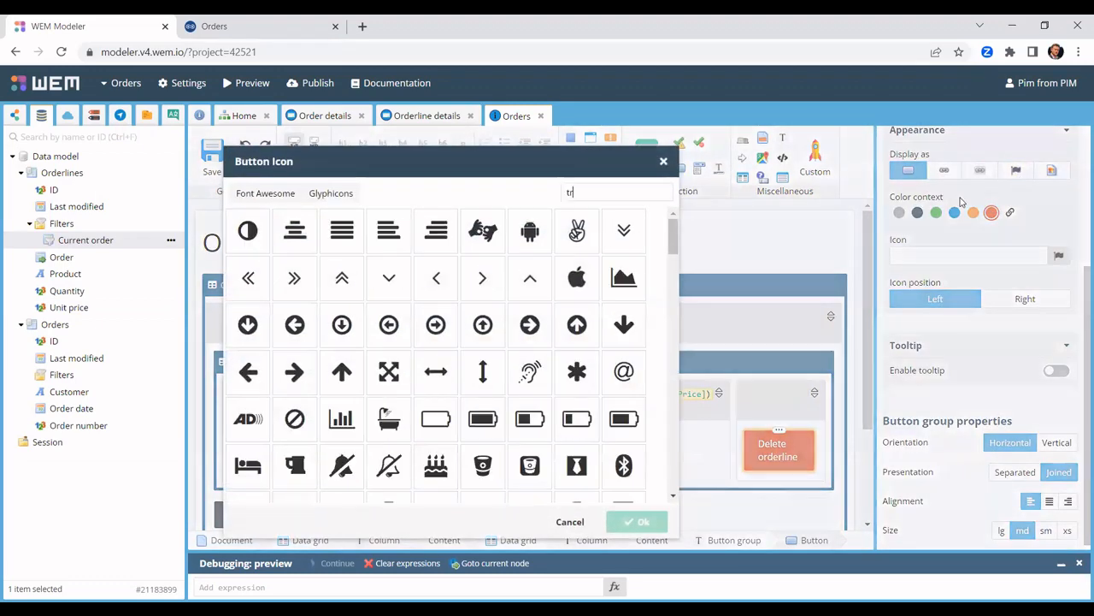
left_click(578, 419)
left_click(636, 517)
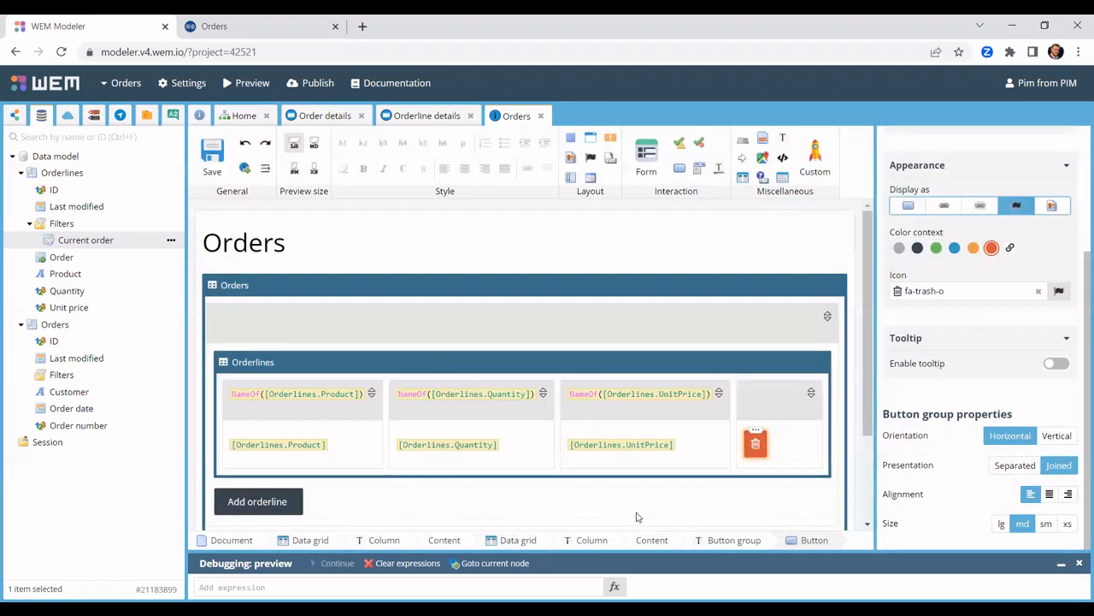
Save the Orders template and review the new order and orderline buttons on the application preview's Home page.
left_click(213, 157)
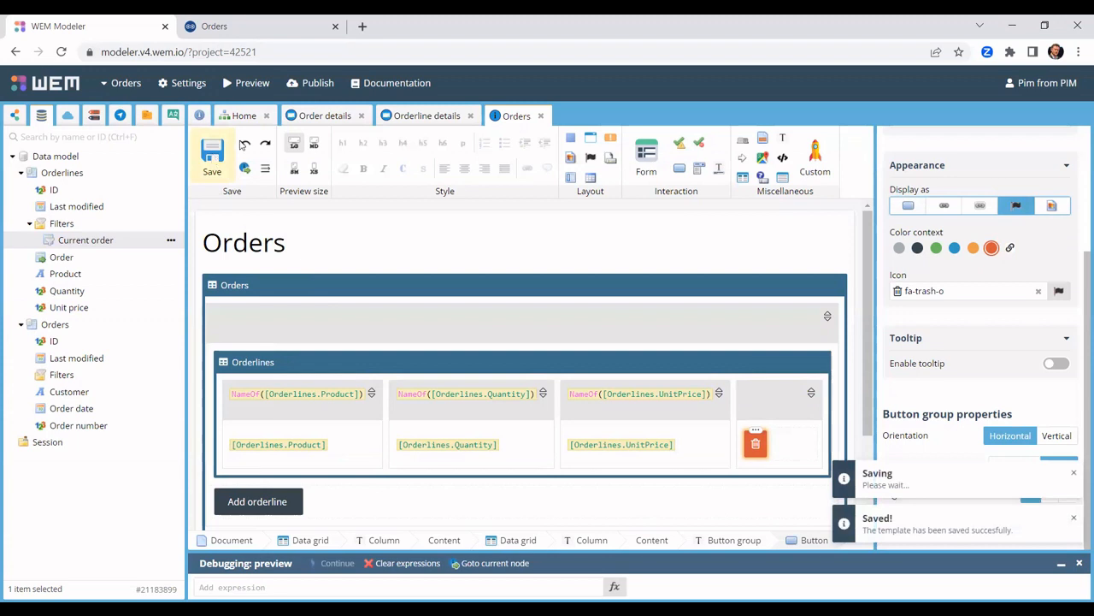
left_click(244, 28)
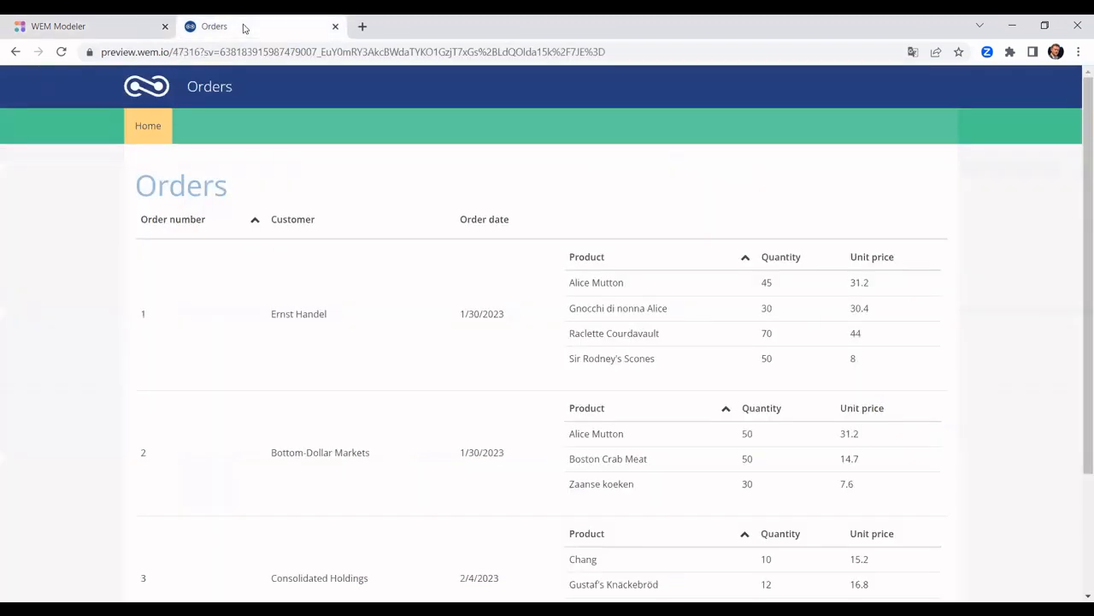
left_click(148, 130)
left_click(148, 130)
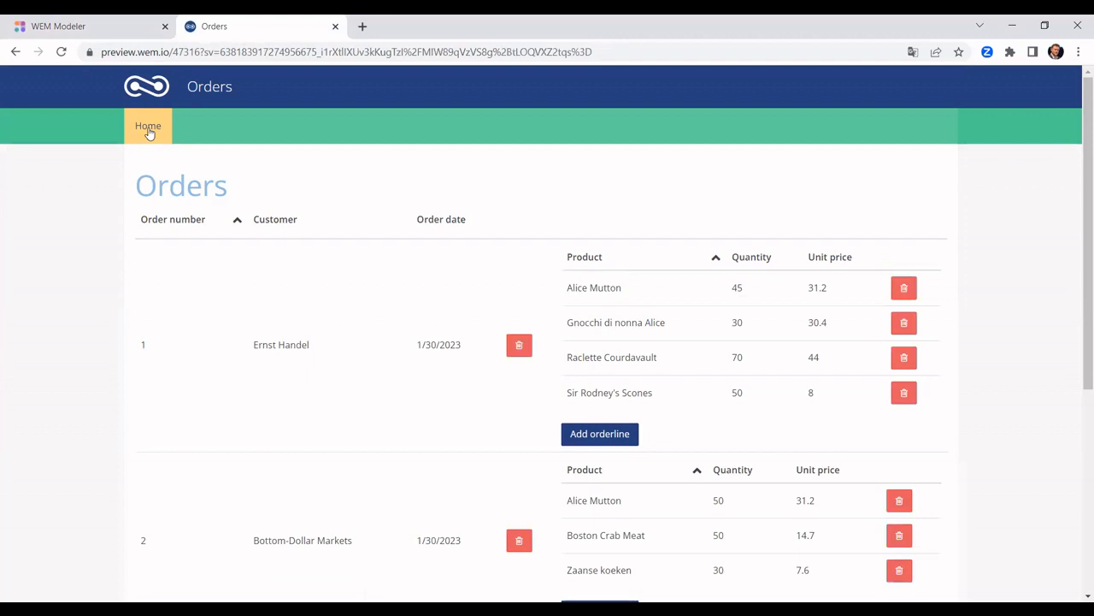
scroll(149, 132, "down", 4)
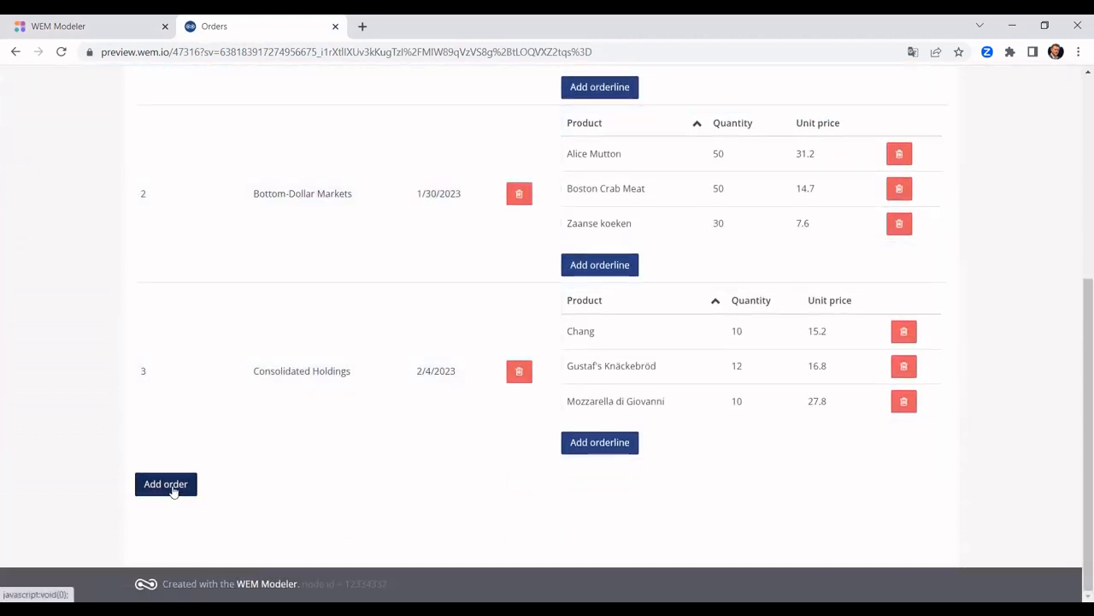
Add a new order in the preview, fill in the customer's name and save it with the default order date.
left_click(167, 485)
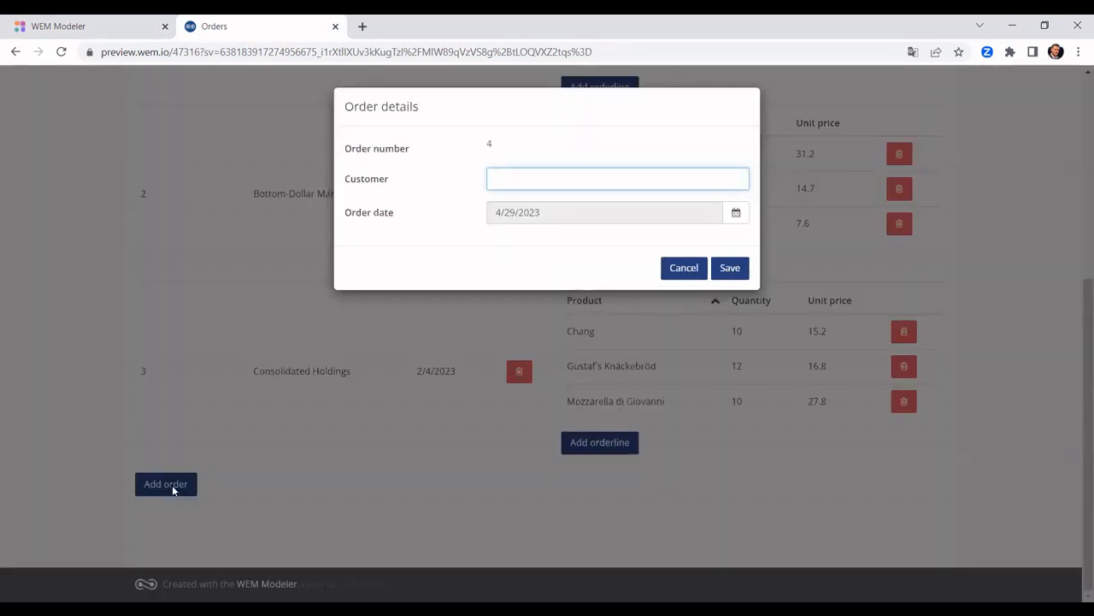
type("Sam Hoover Inc.")
left_click(731, 268)
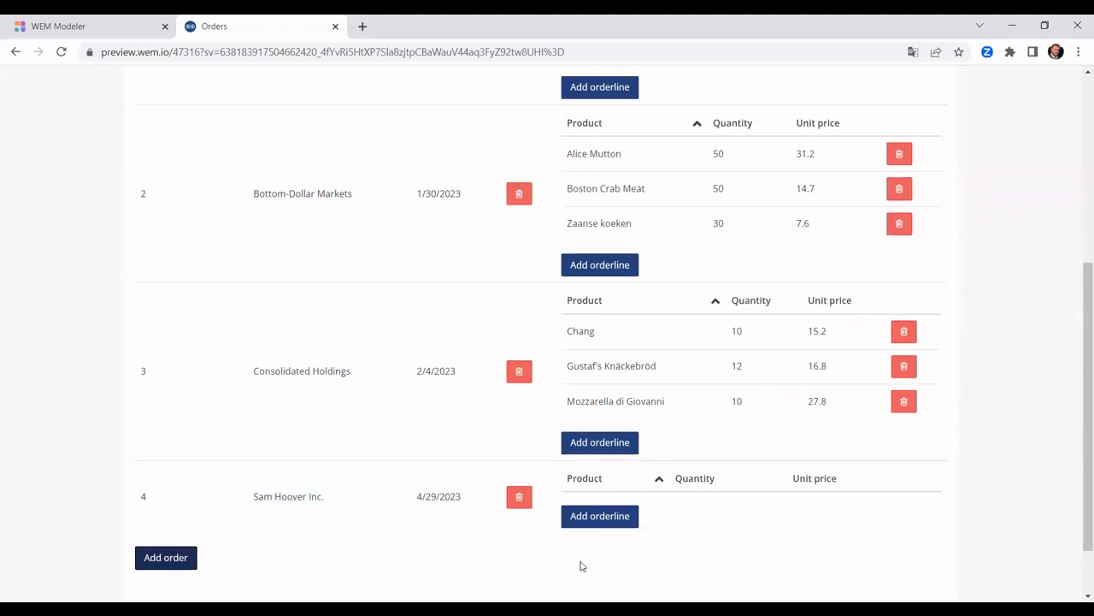
Add an orderline to the new order with product Engine, quantity 2 and unit price 4000, and save it.
left_click(599, 516)
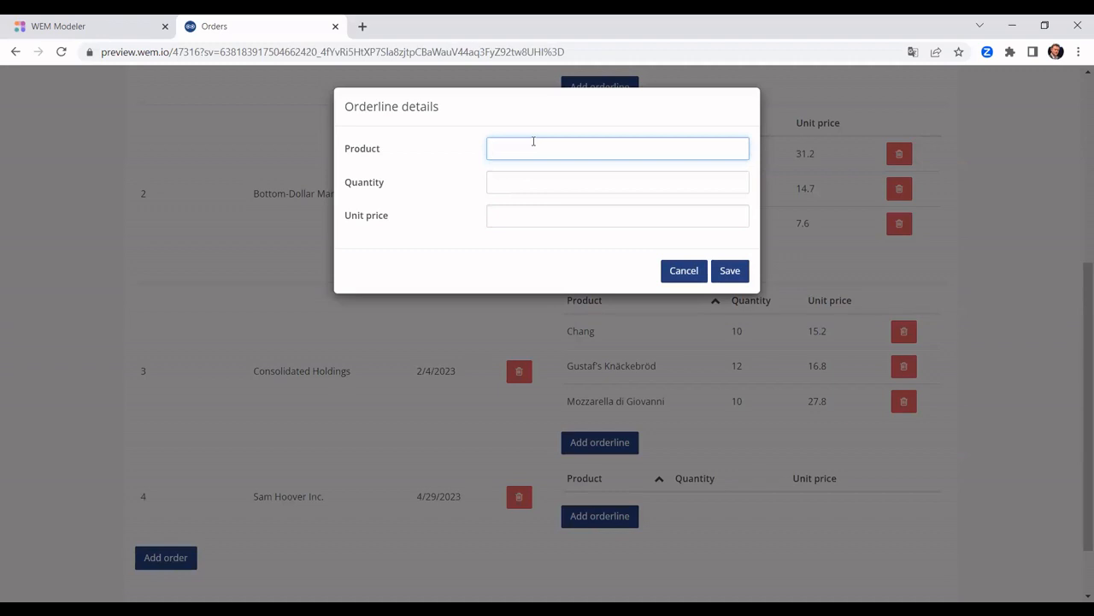
type("Engine")
left_click(519, 181)
type("2")
left_click(514, 215)
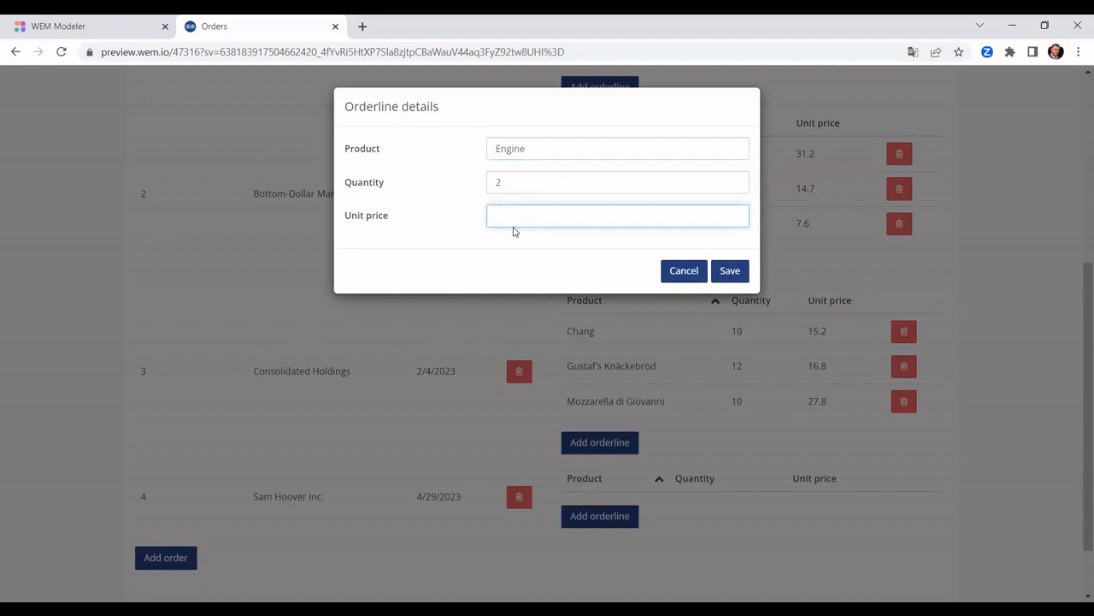
type("4000")
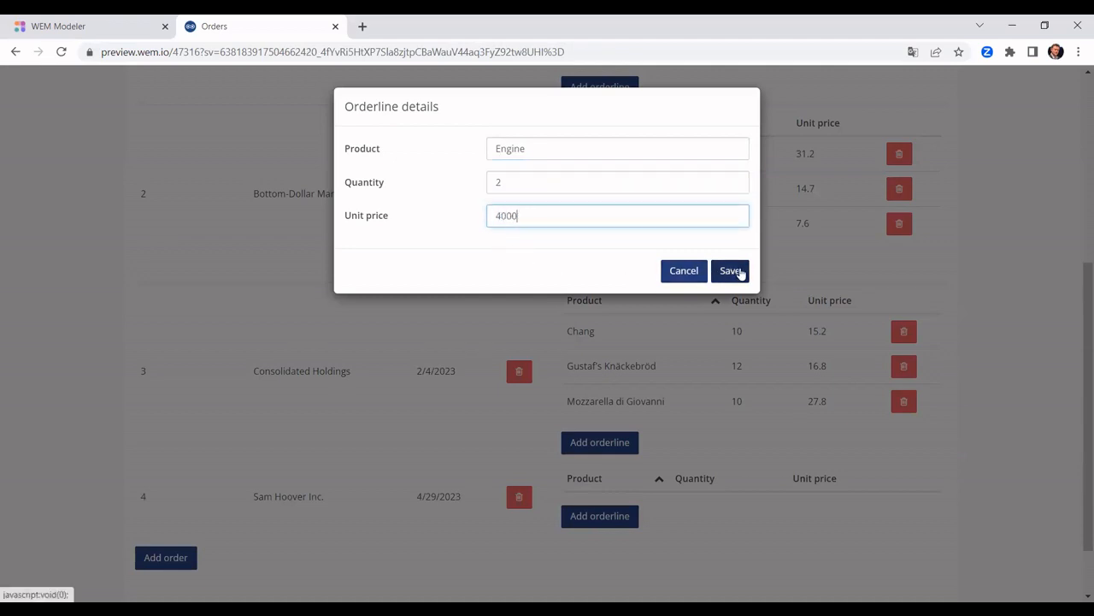
left_click(731, 271)
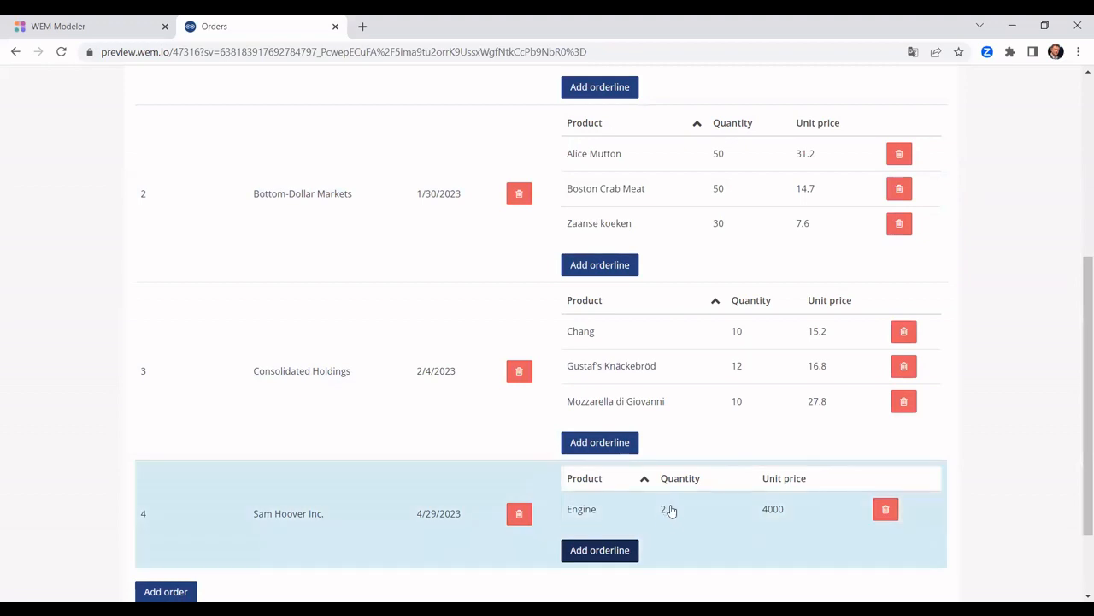
Check the Engine orderline's details form by opening it from its row, and cancel without changes.
left_click(678, 512)
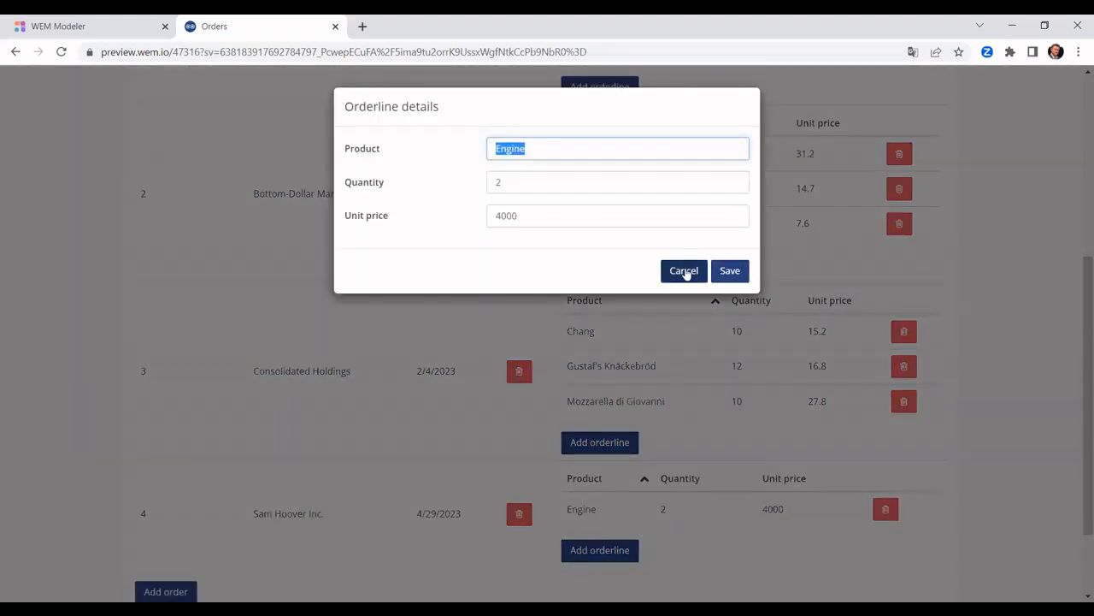
left_click(686, 272)
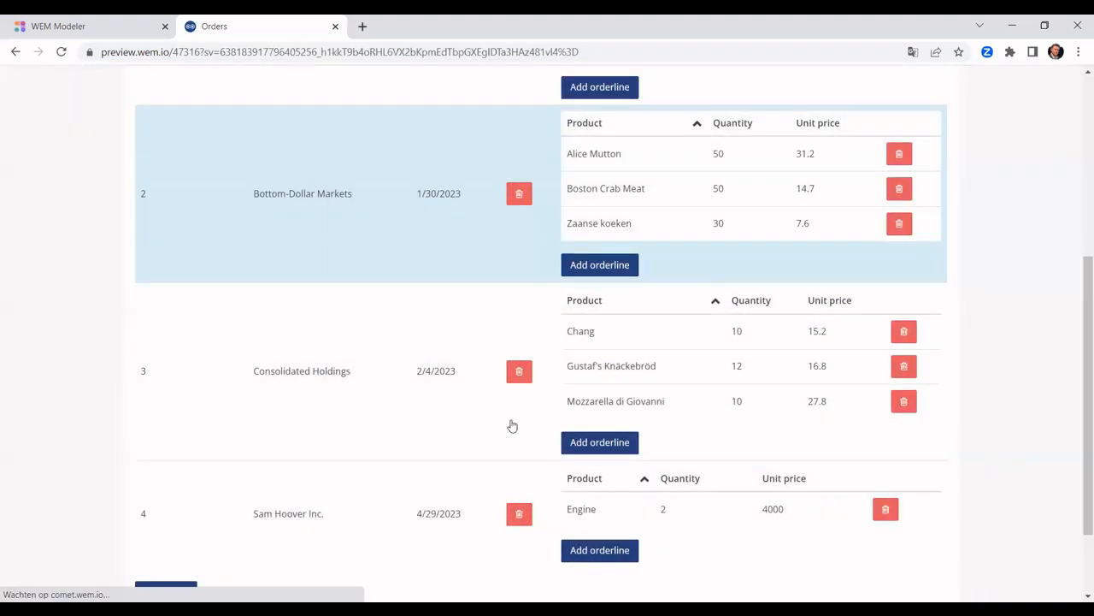
Edit order 4 by removing the first word of its customer name, and save the order details.
left_click(349, 515)
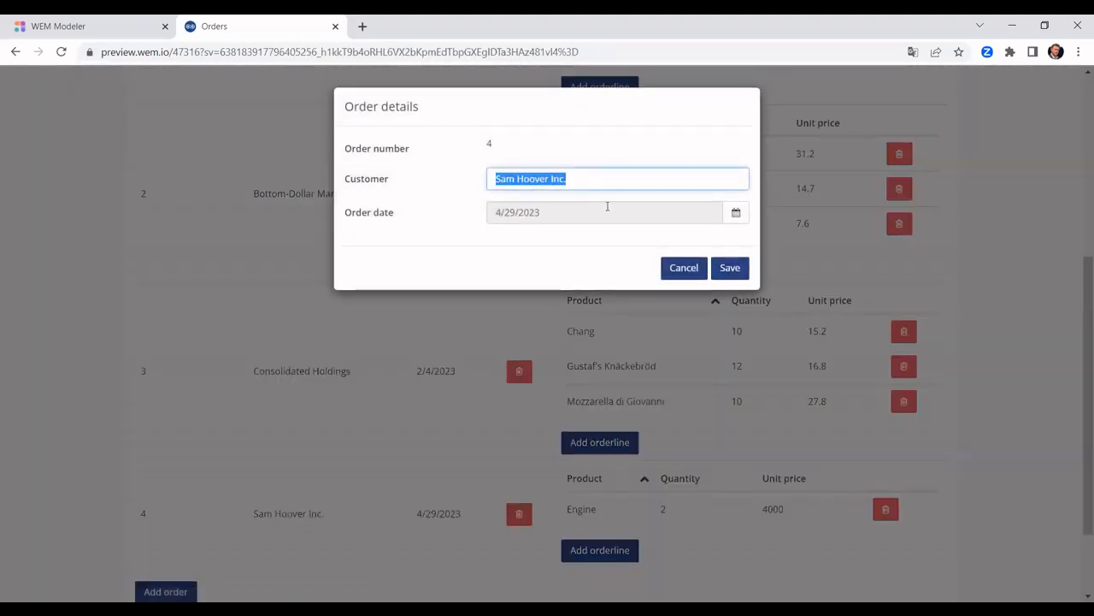
left_click(615, 180)
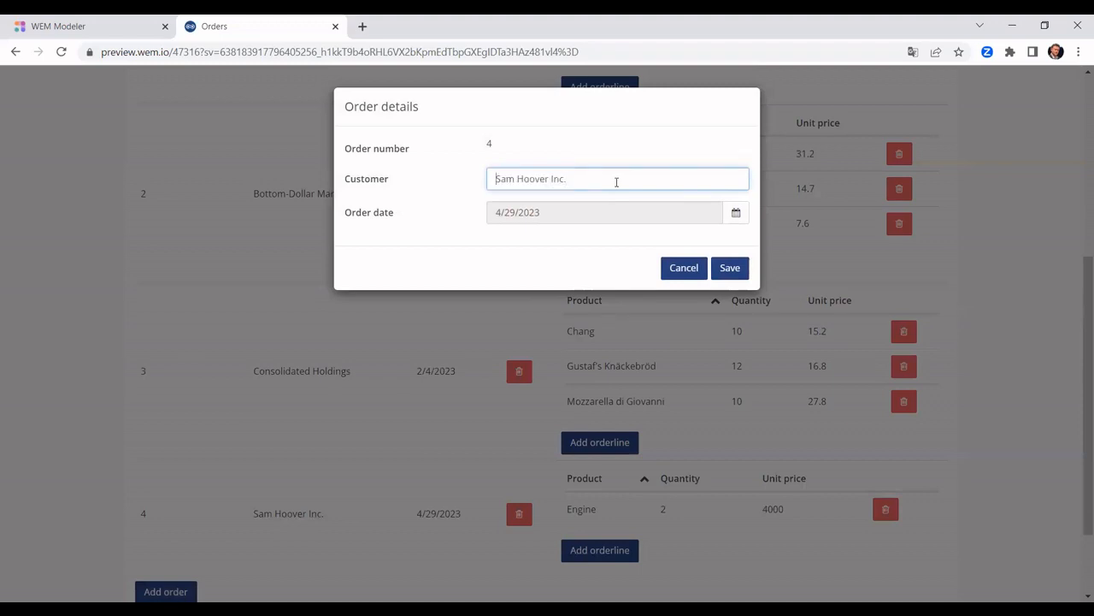
key("ctrl+shift+Right")
key("Delete")
left_click(729, 268)
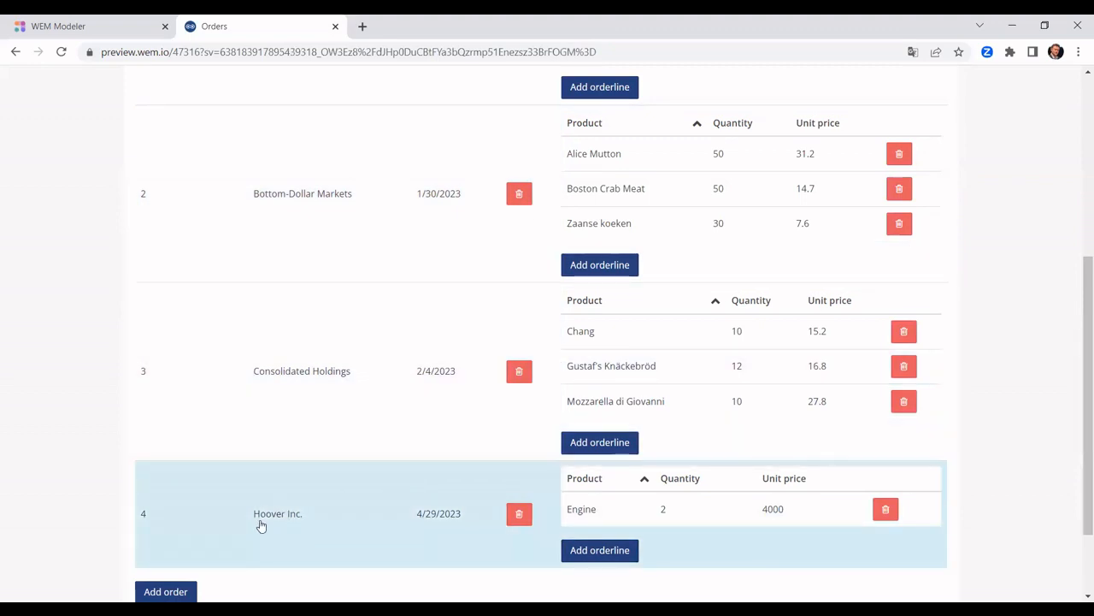
Delete the Engine orderline from order 4, and delete the order itself.
left_click(891, 510)
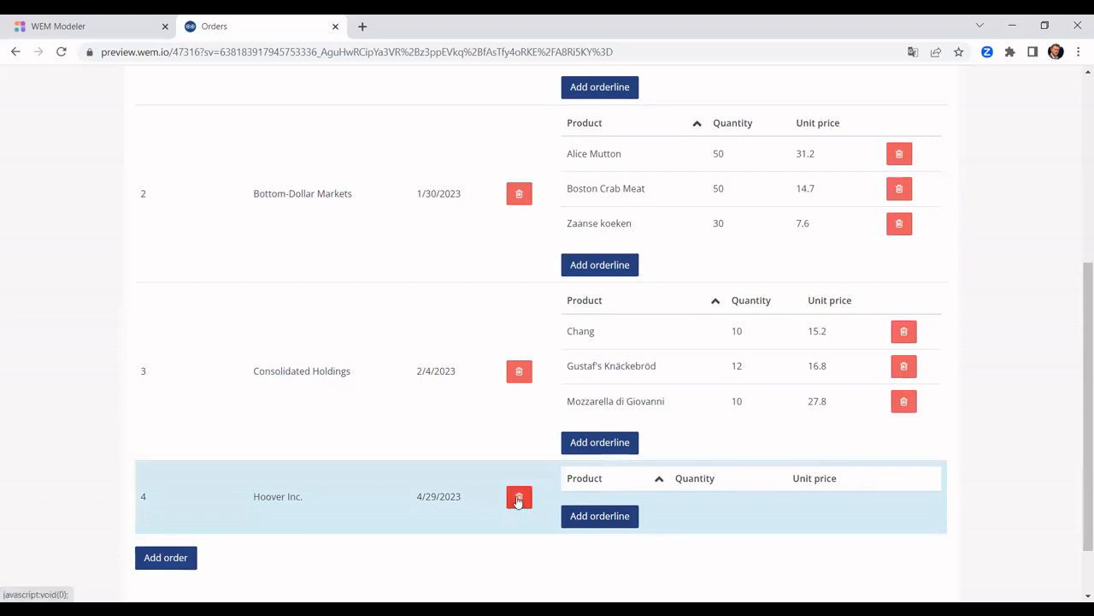
left_click(518, 499)
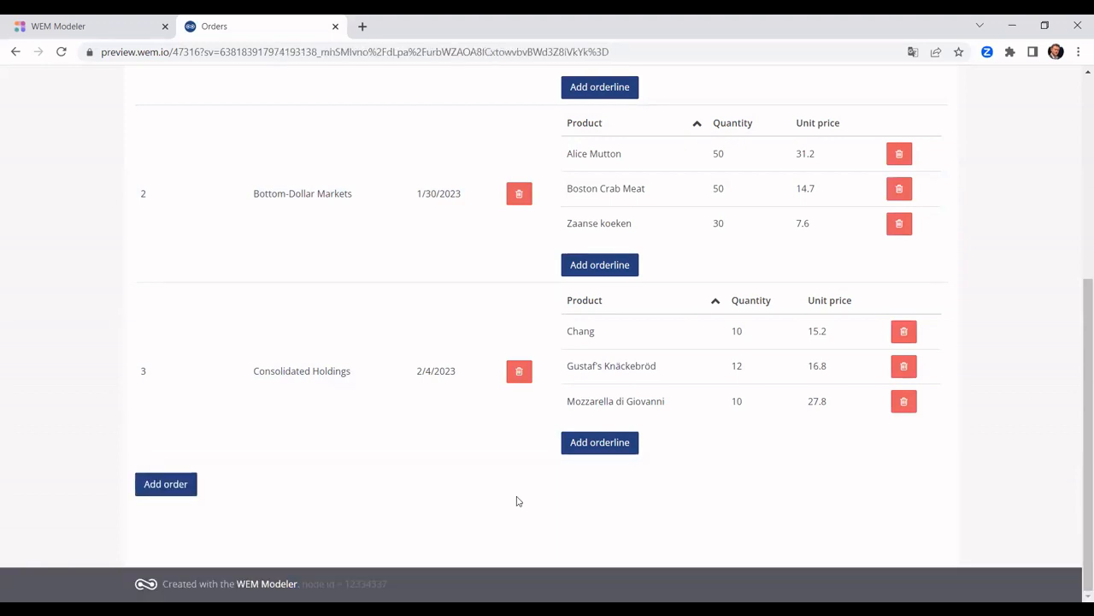
scroll(516, 500, "up", 4)
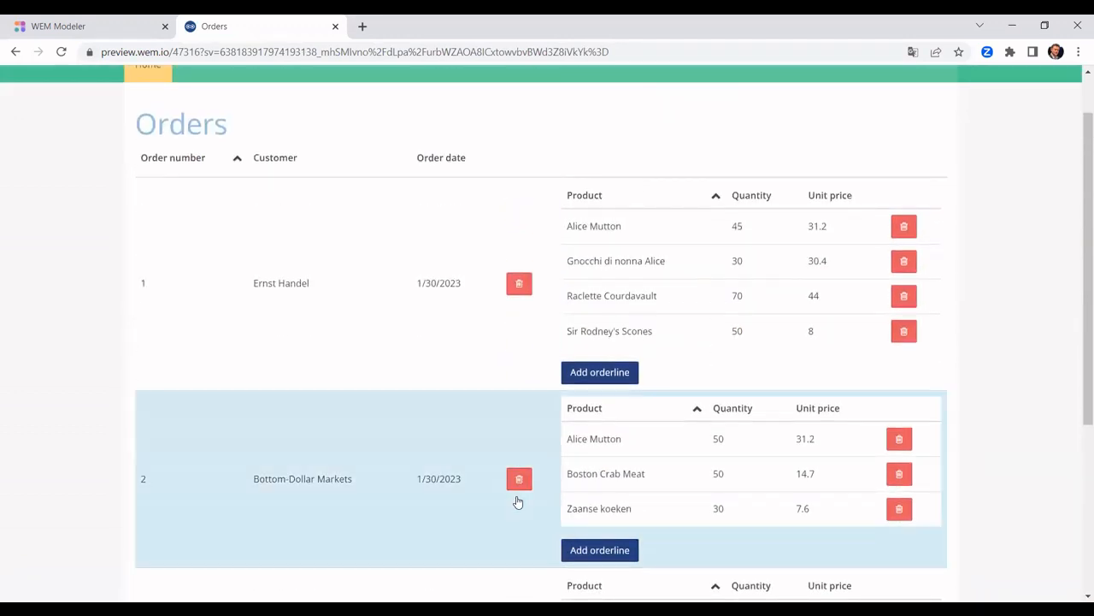